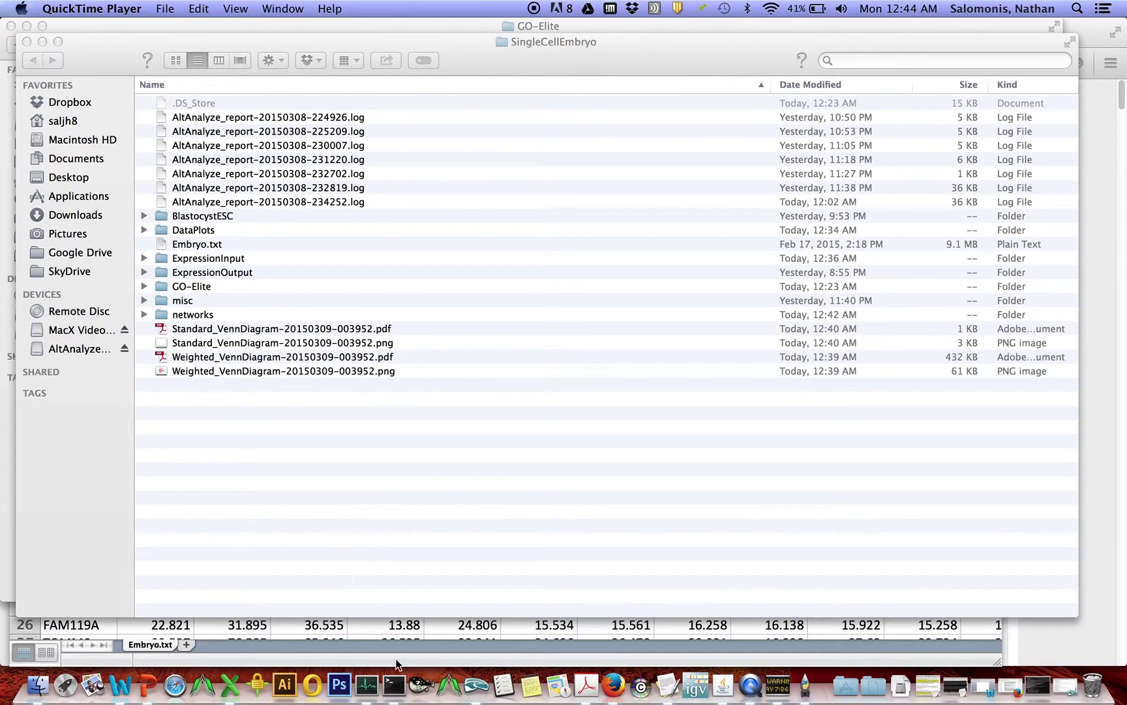
- Switch to the Firefox article on single-cell RNA-Seq of human preimplantation embryos
click(613, 685)
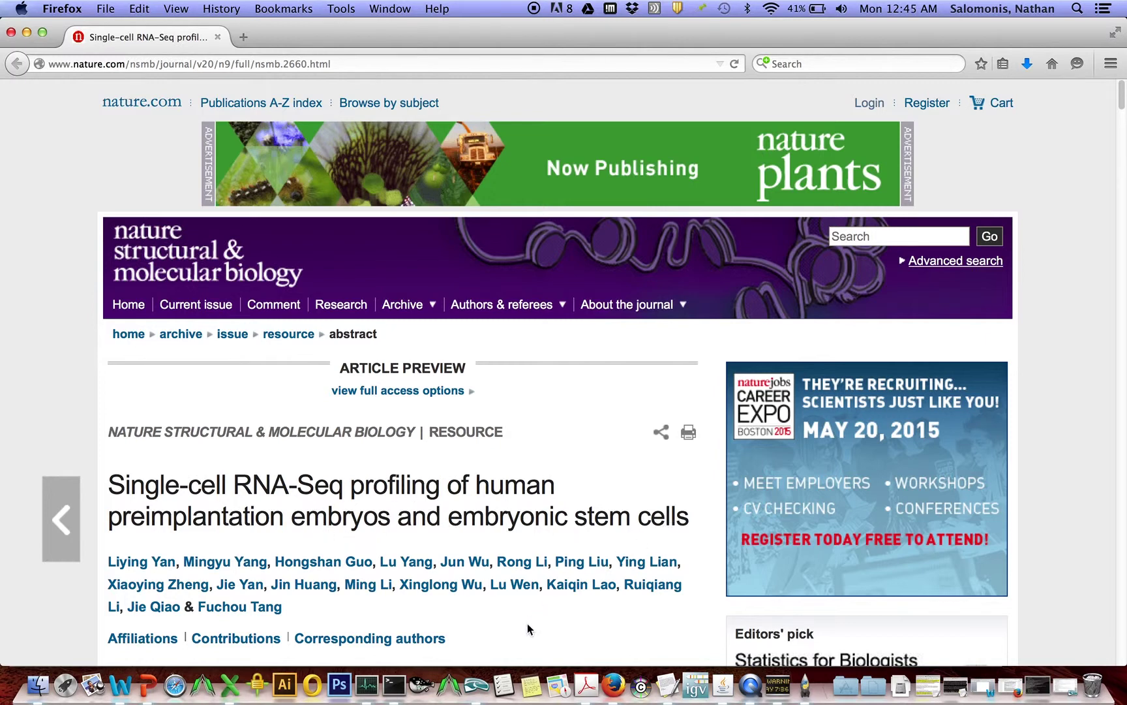
- Launch AltAnalyze from the Dock to show its Version 2.0 introduction window
click(449, 685)
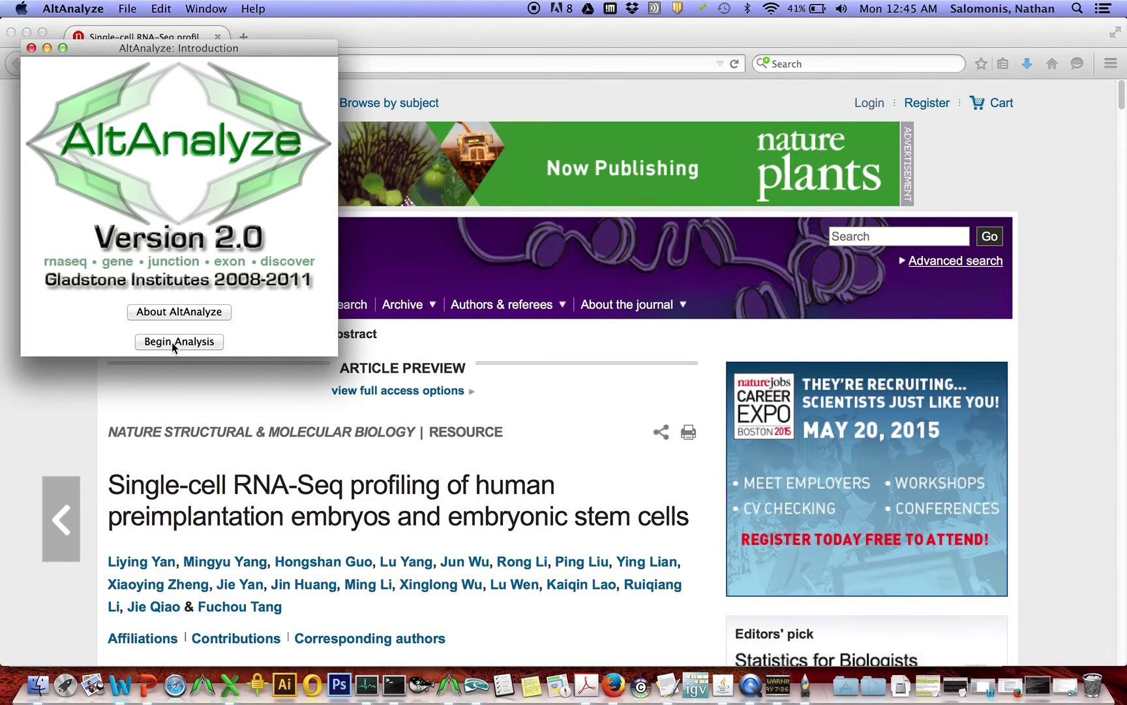
- Begin a Homo sapiens analysis with Other ID data type and Symbol identifiers
click(173, 342)
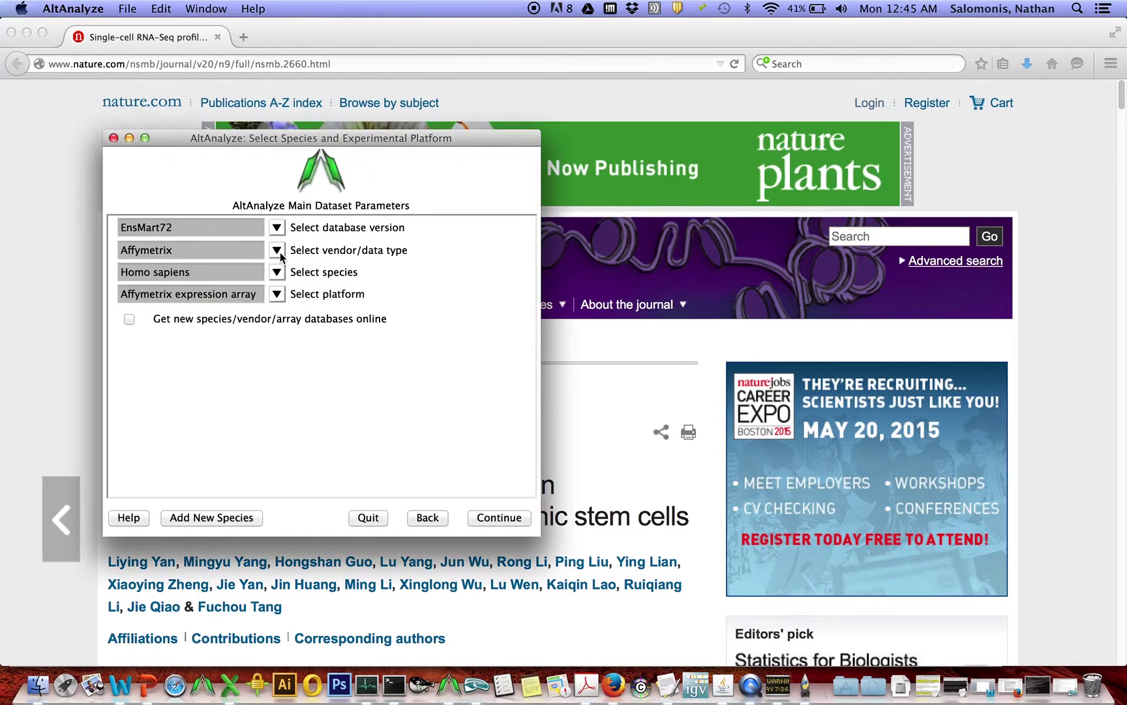
click(277, 250)
click(240, 320)
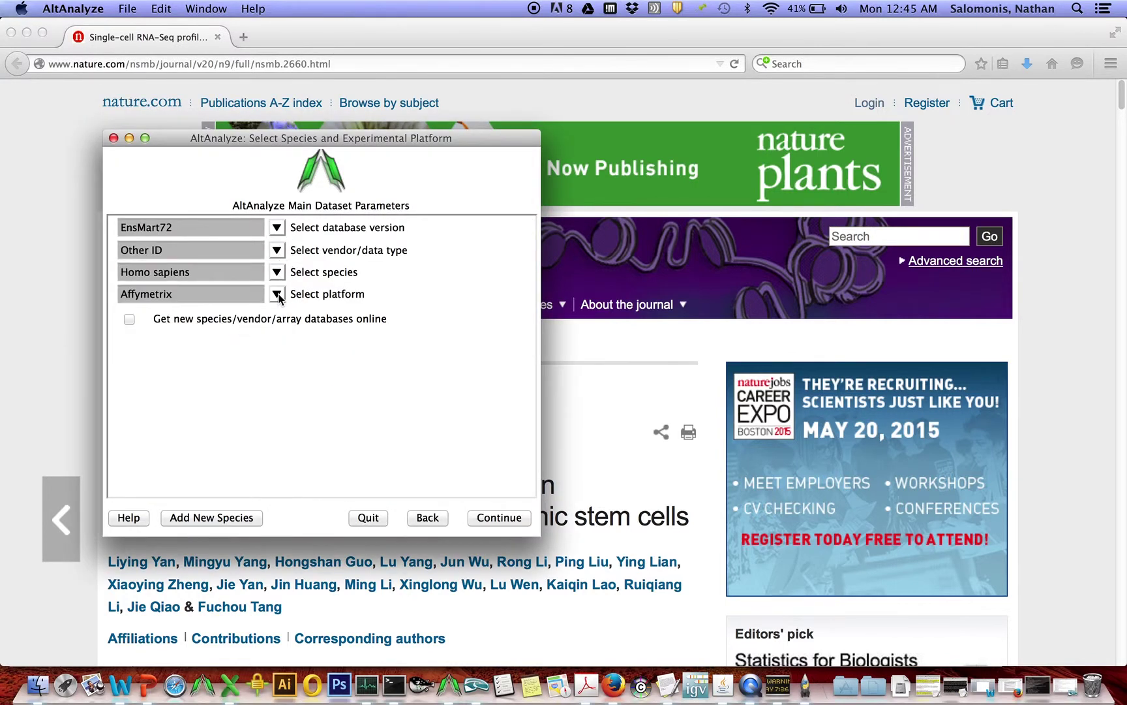
click(278, 294)
drag(278, 328, 272, 405)
scroll(272, 405, down, 3)
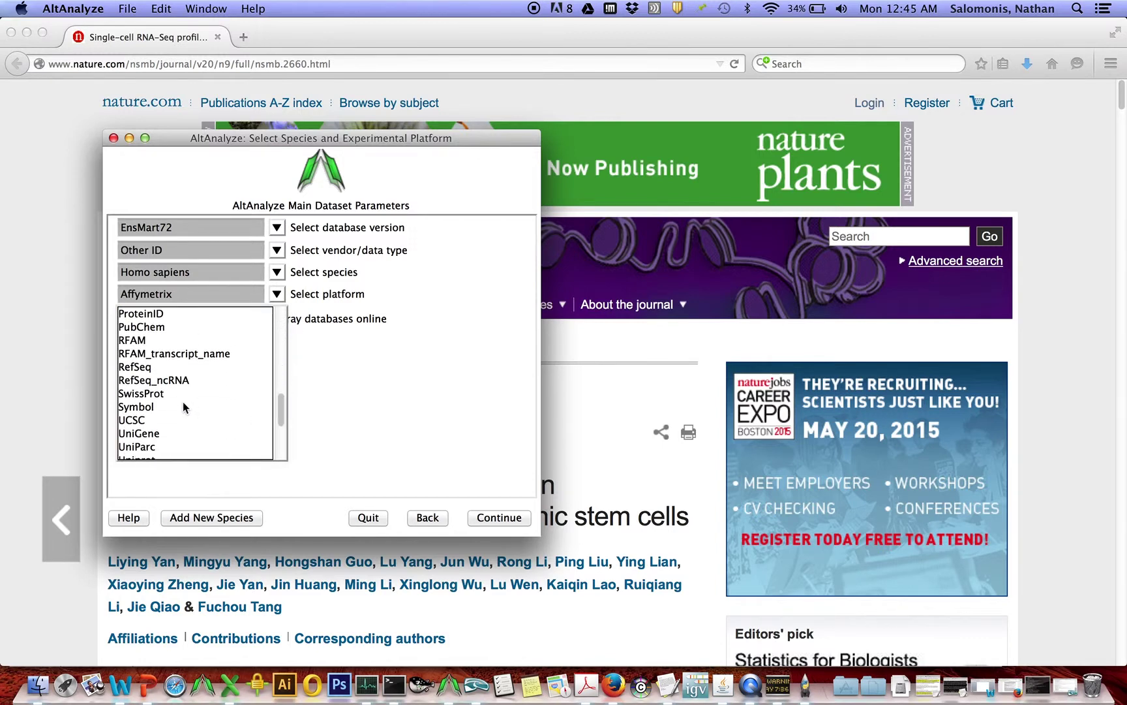
click(184, 407)
click(492, 519)
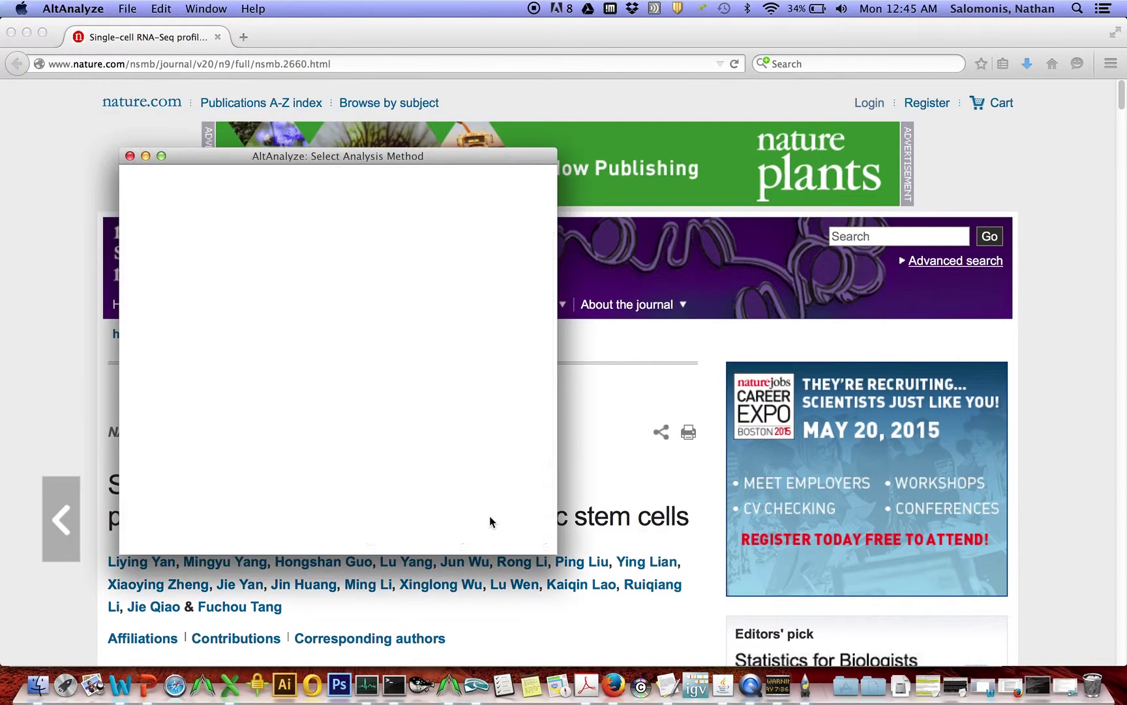
- Choose exp.Embryo.txt from the ExpressionInput folder as the expression file
click(507, 535)
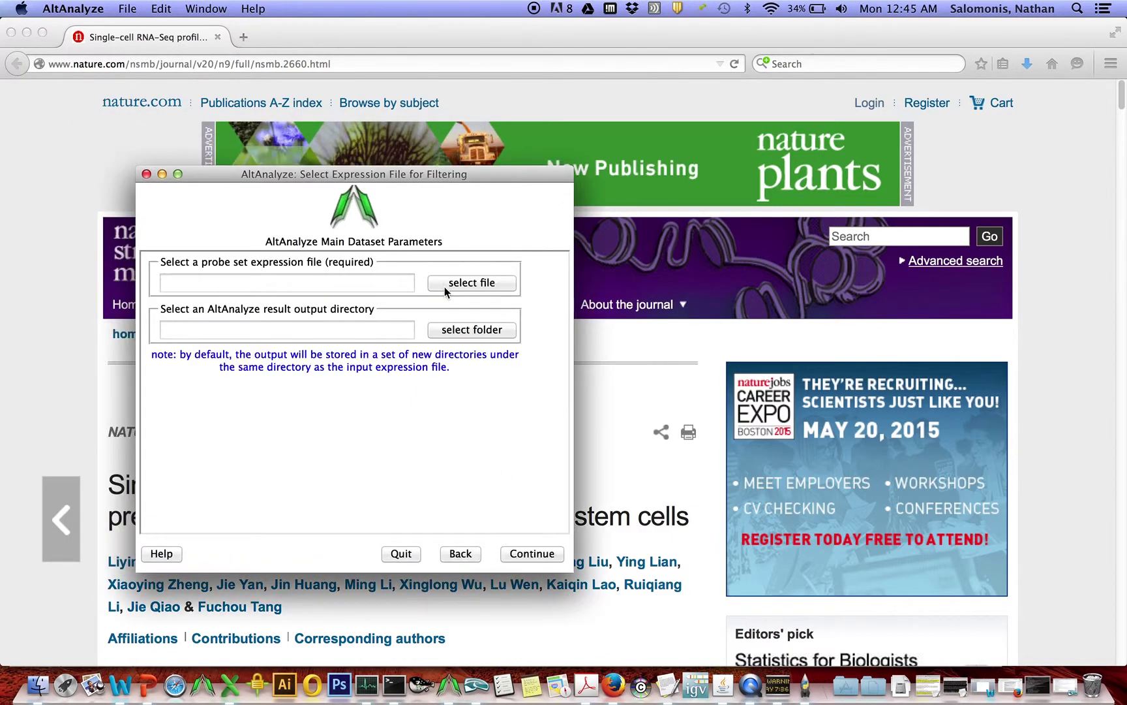
click(465, 294)
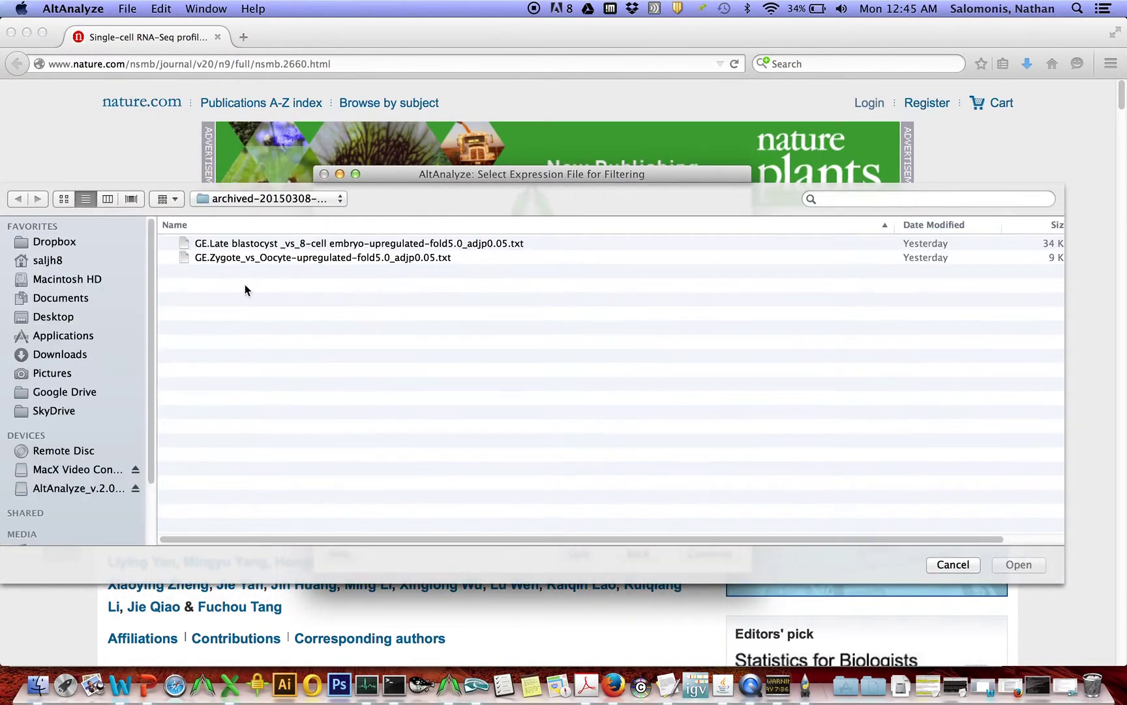
click(280, 199)
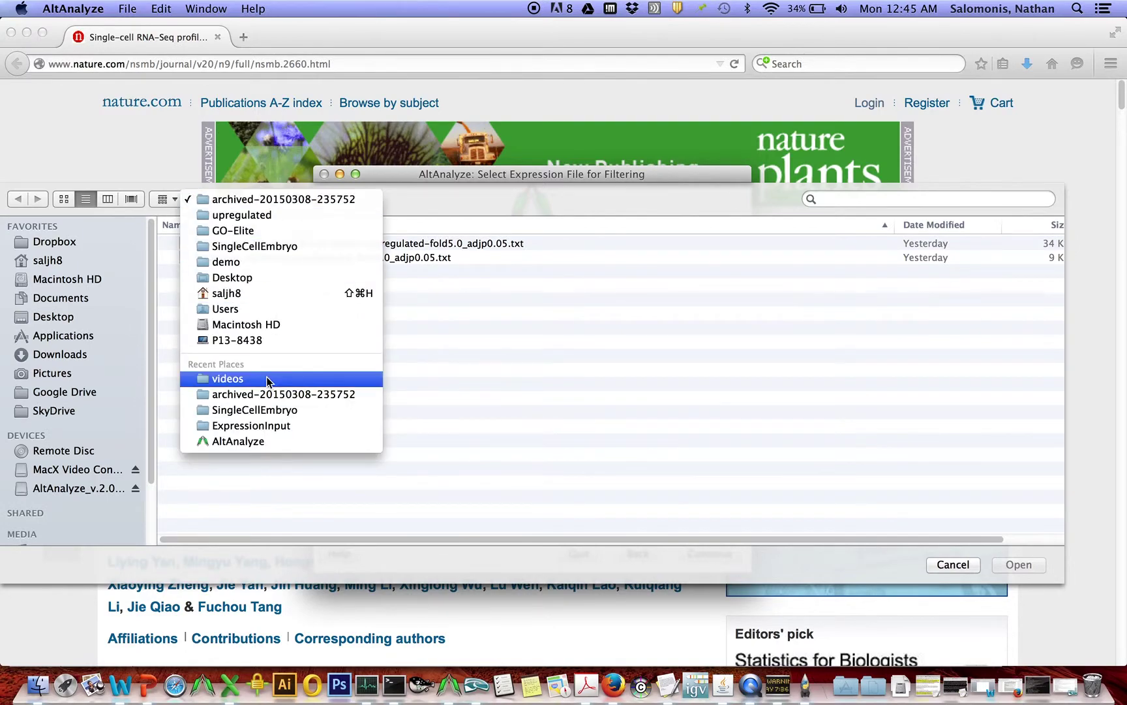
click(267, 425)
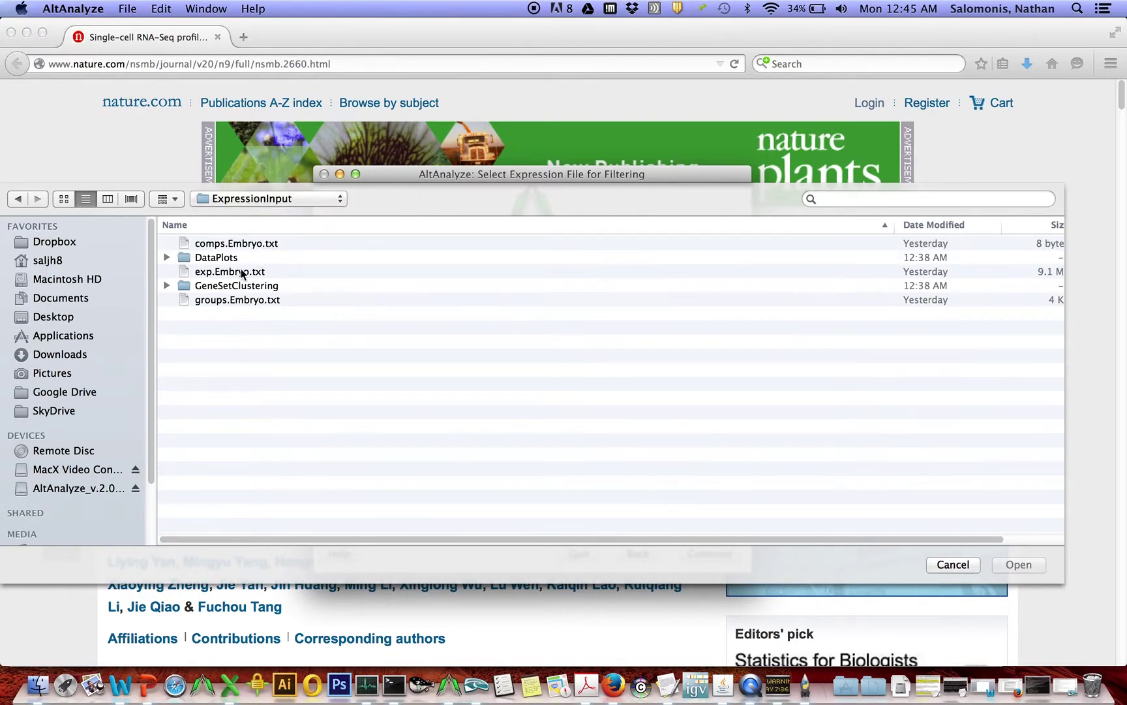
double_click(235, 271)
- Set SingleCellEmbryo as the output folder and proceed to expression parameters
click(511, 331)
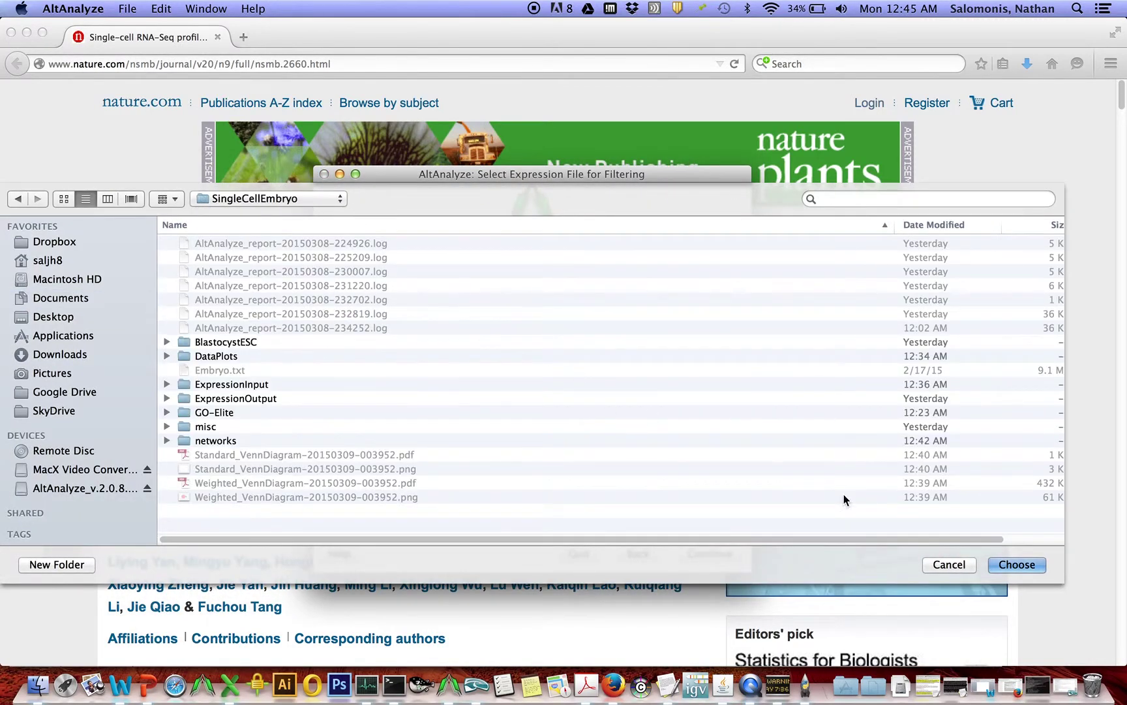
click(1042, 562)
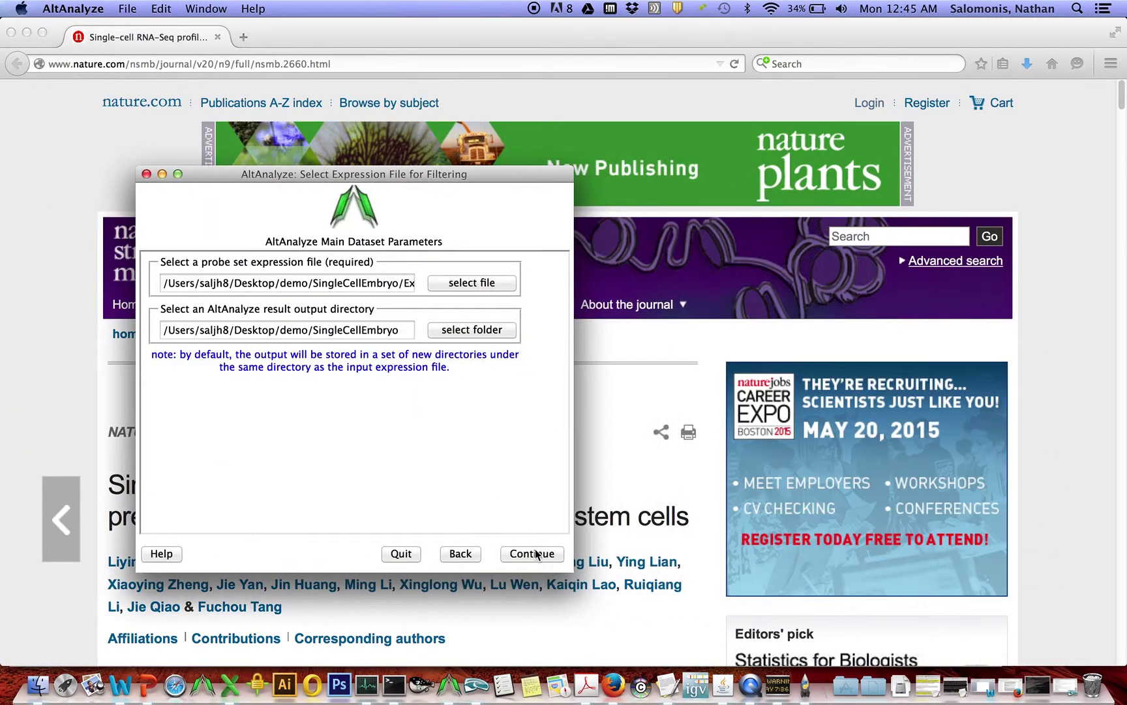
click(532, 553)
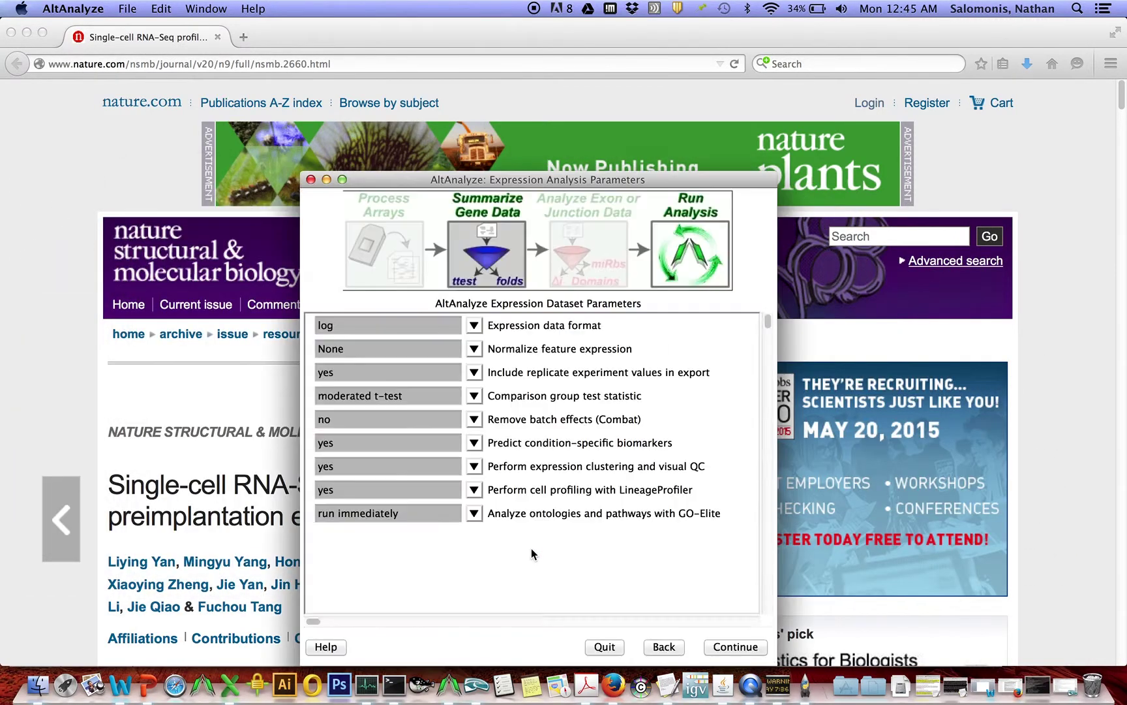
- Set the expression data format to non-log and confirm the parameters
click(476, 325)
click(451, 360)
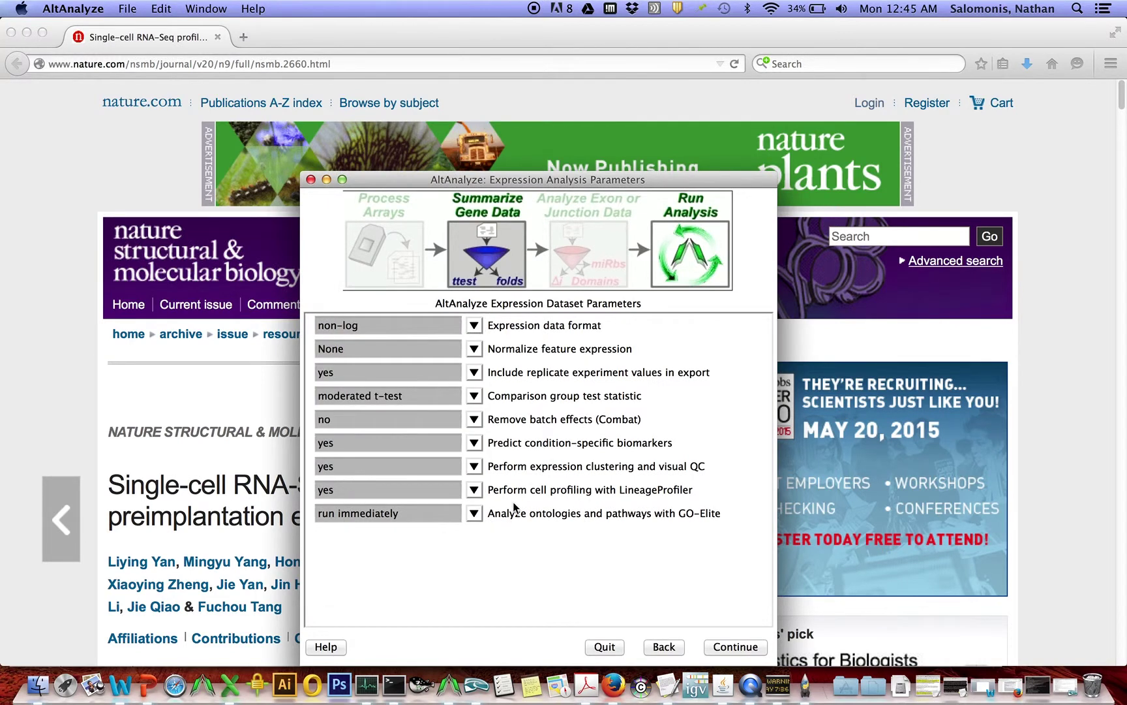
click(714, 648)
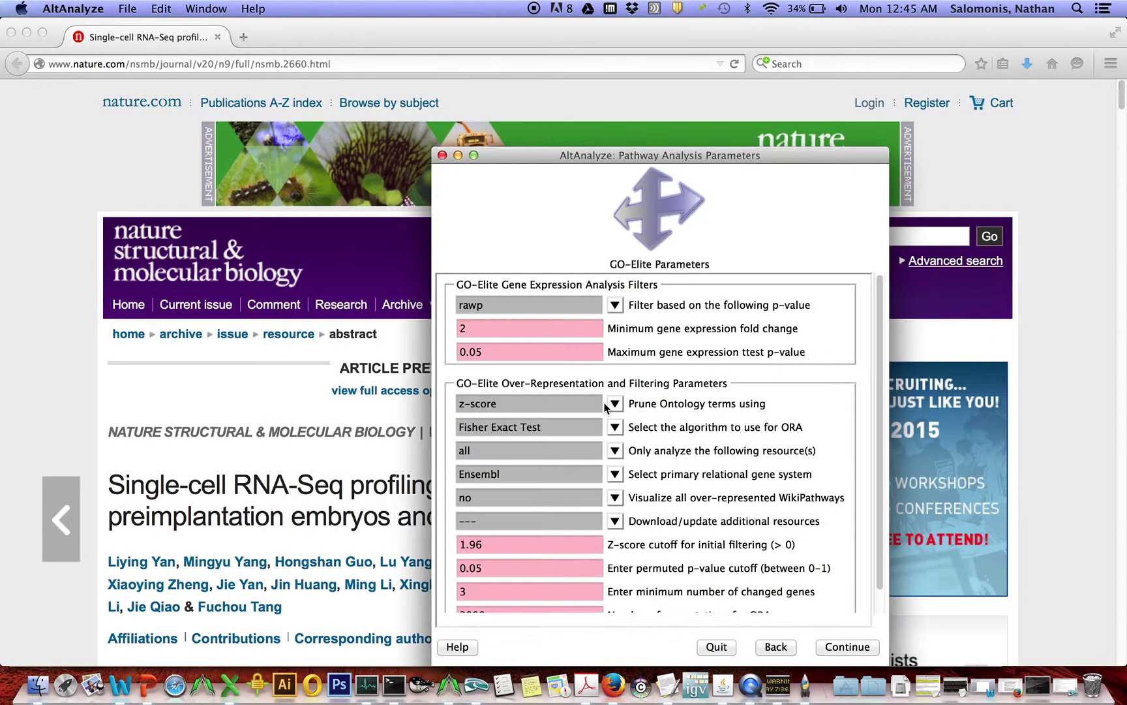
- Filter GO-Elite on adjp p-values with WikiPathways visualization left at no
click(606, 314)
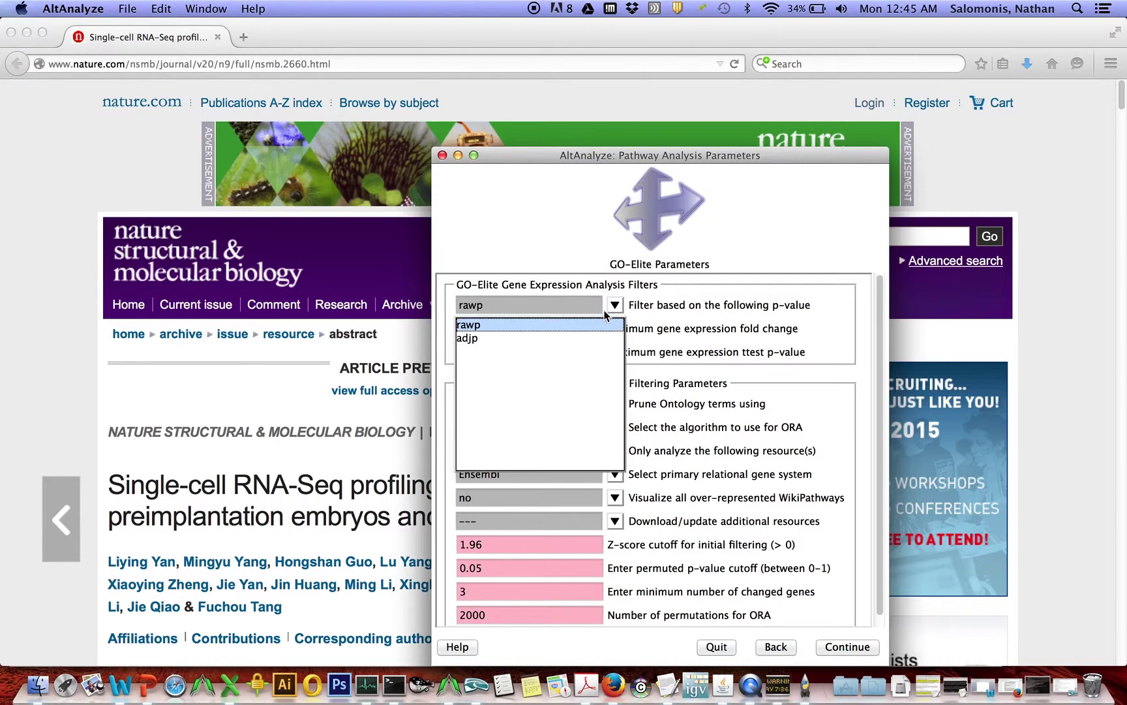
click(559, 338)
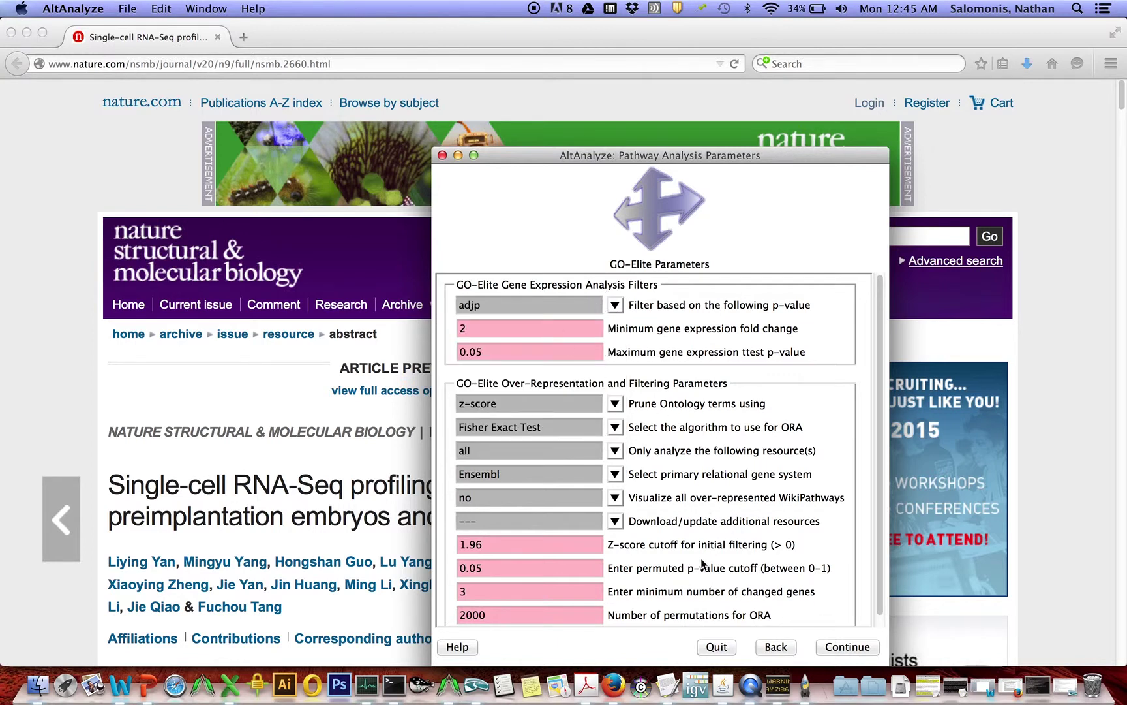
click(614, 500)
click(599, 531)
click(850, 647)
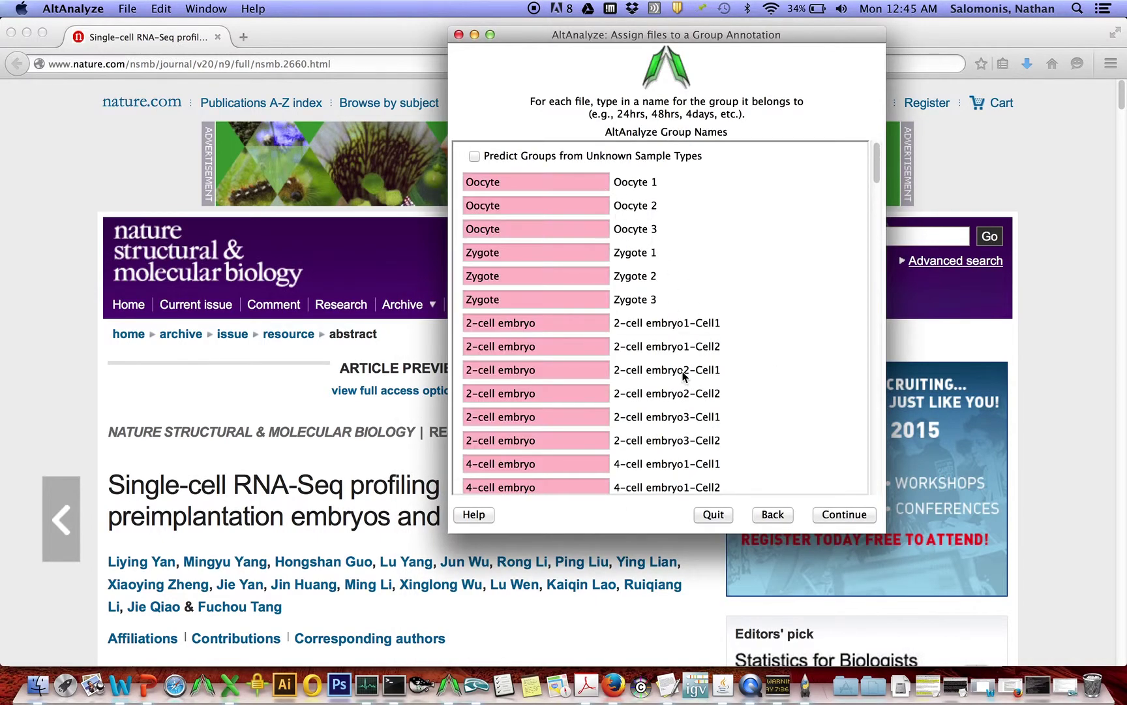
- Enable 'Predict Groups from Unknown Sample Types' and go to the prediction settings
click(584, 158)
click(840, 515)
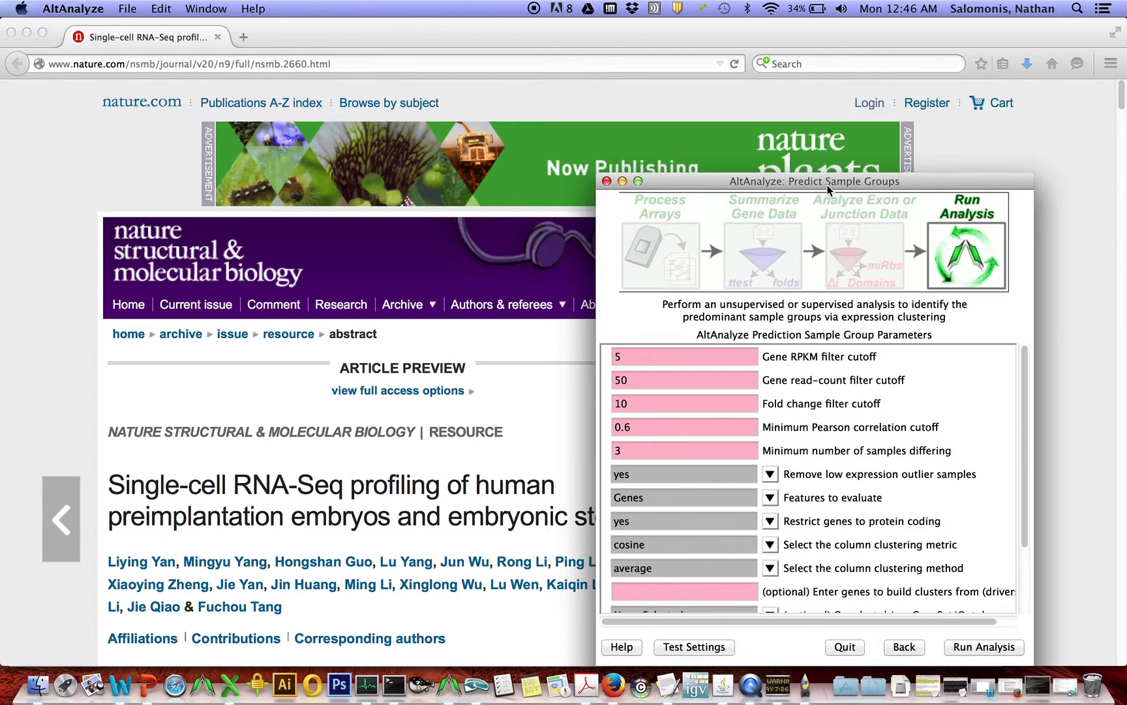
drag(827, 185, 646, 92)
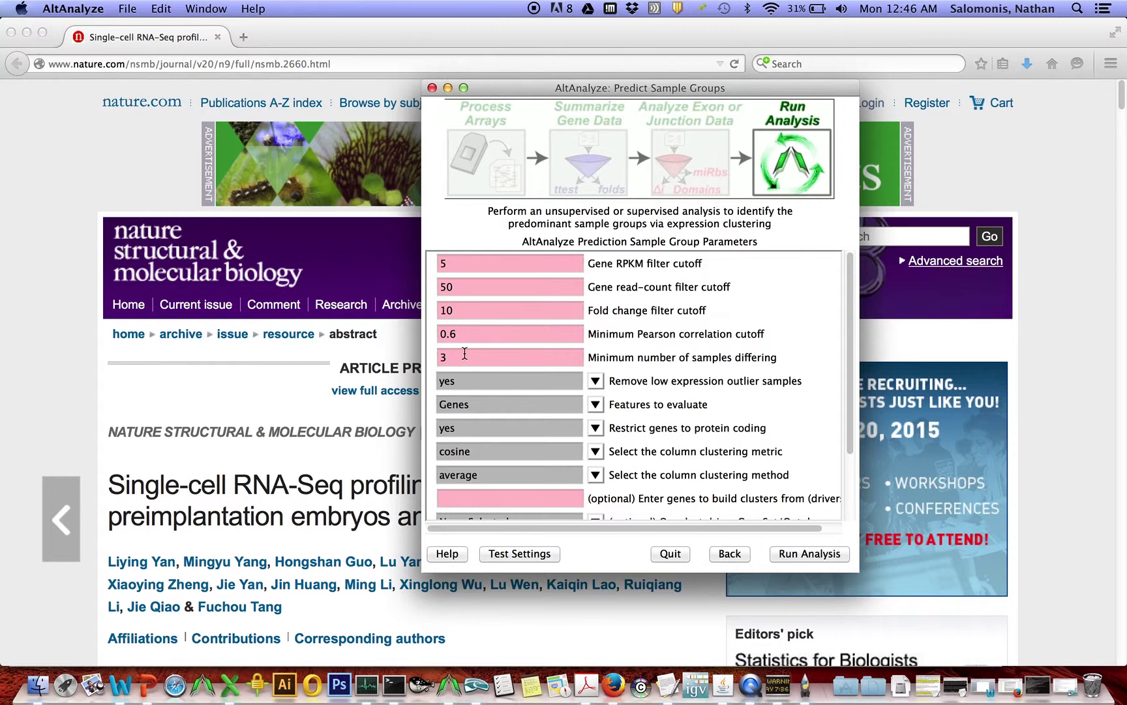
click(596, 405)
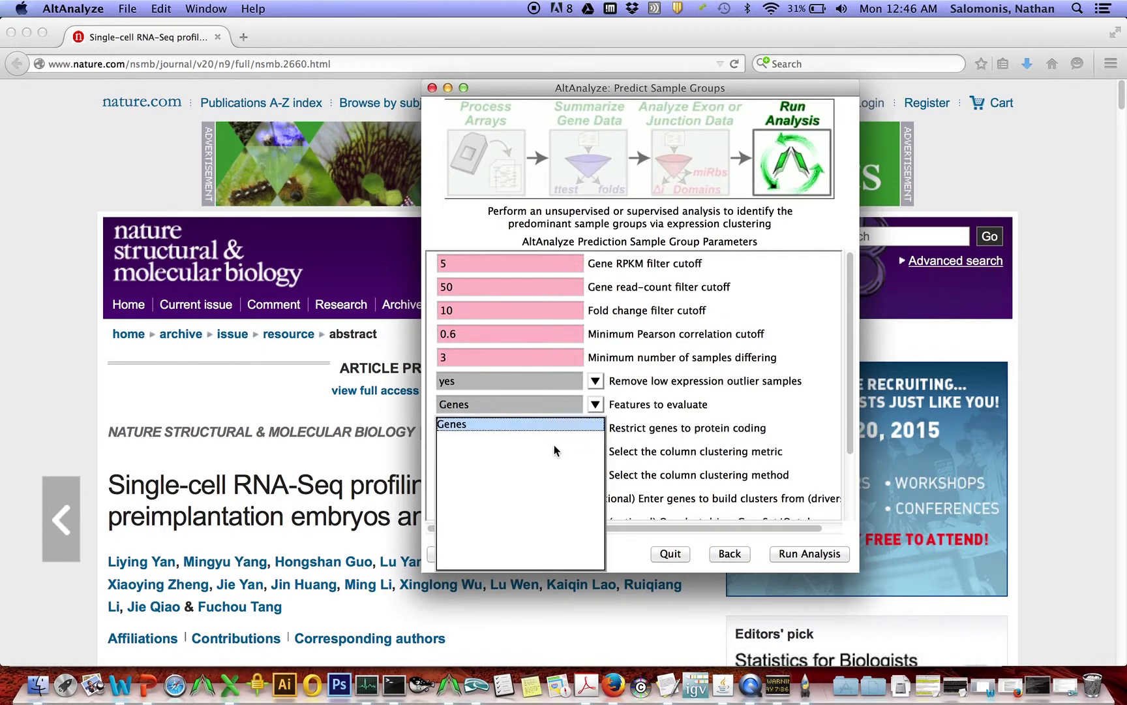
click(619, 403)
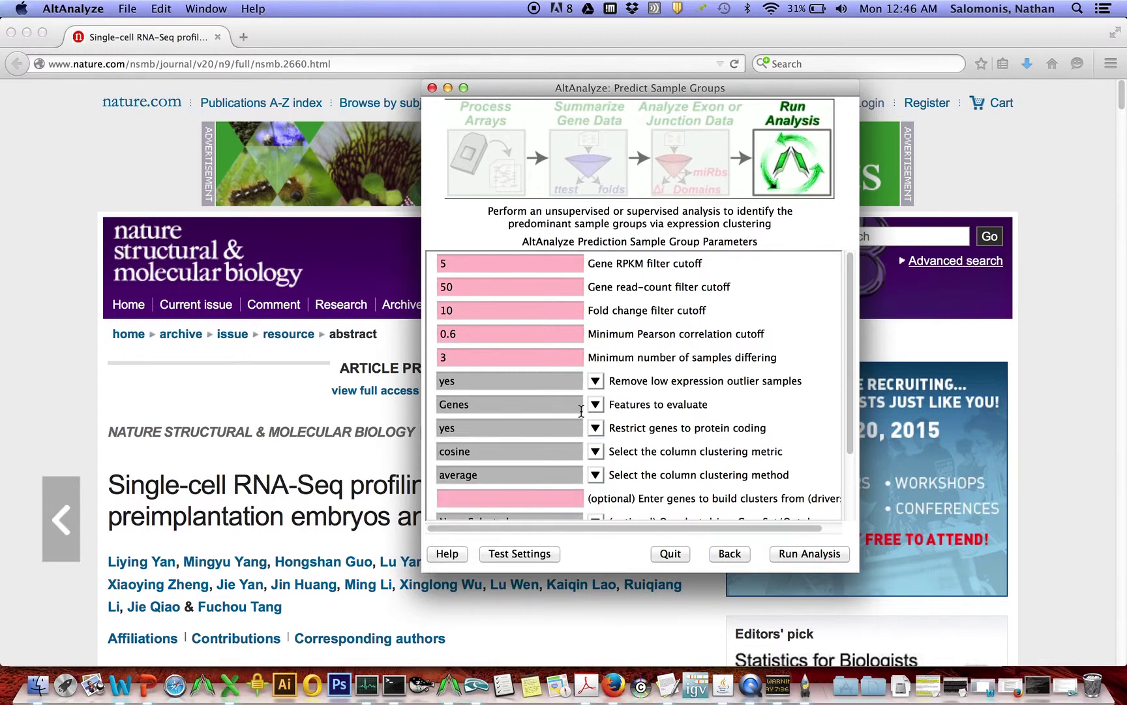
click(596, 452)
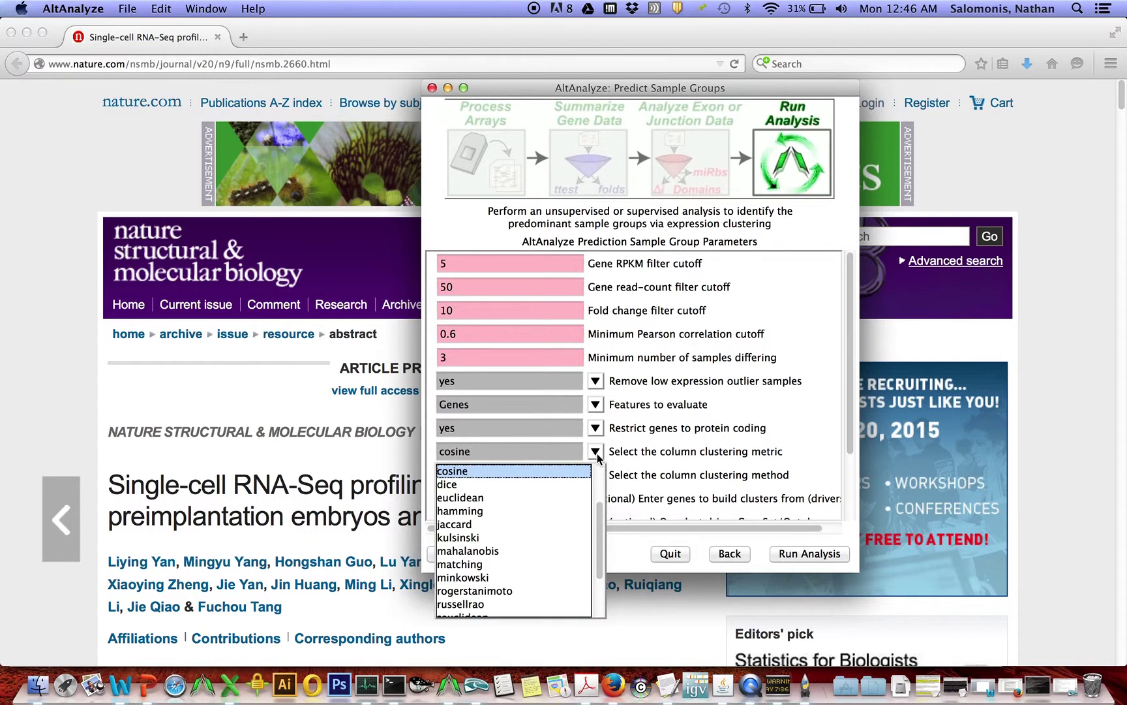
click(613, 459)
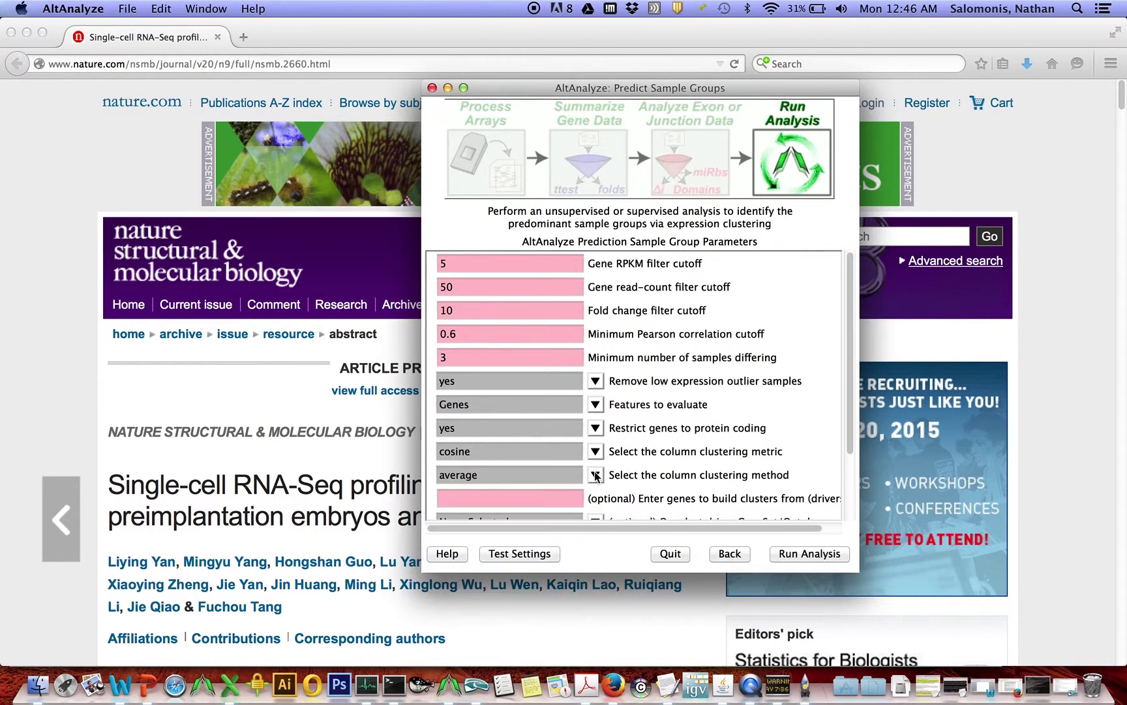
click(596, 475)
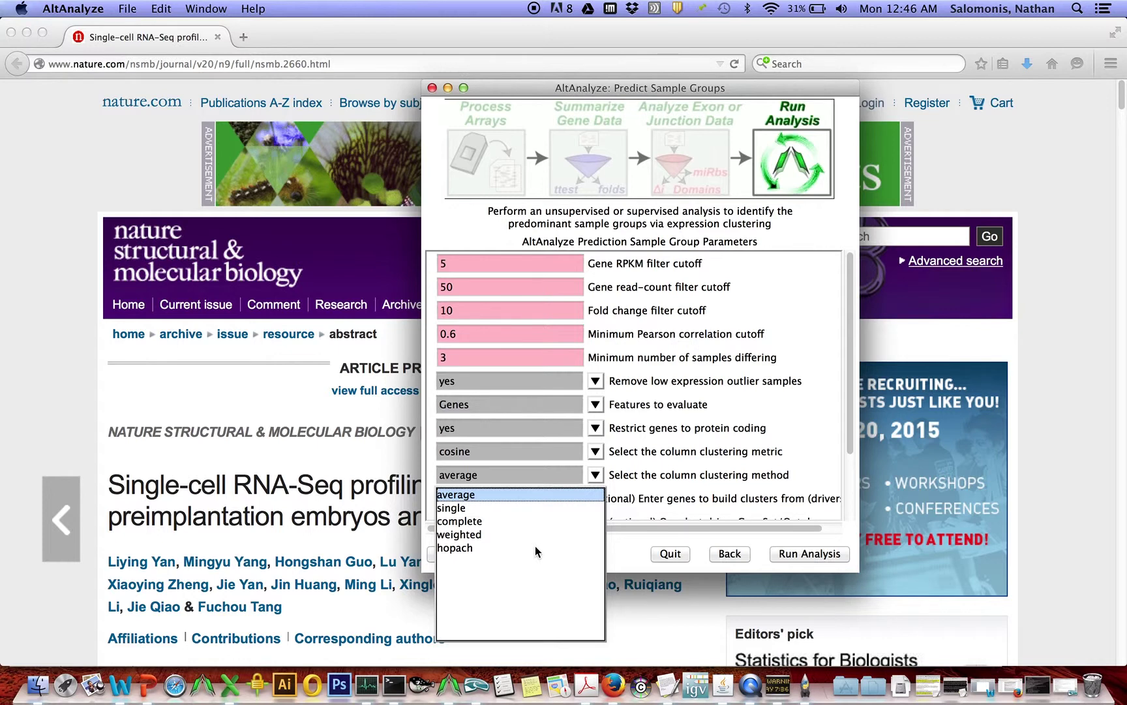
click(638, 452)
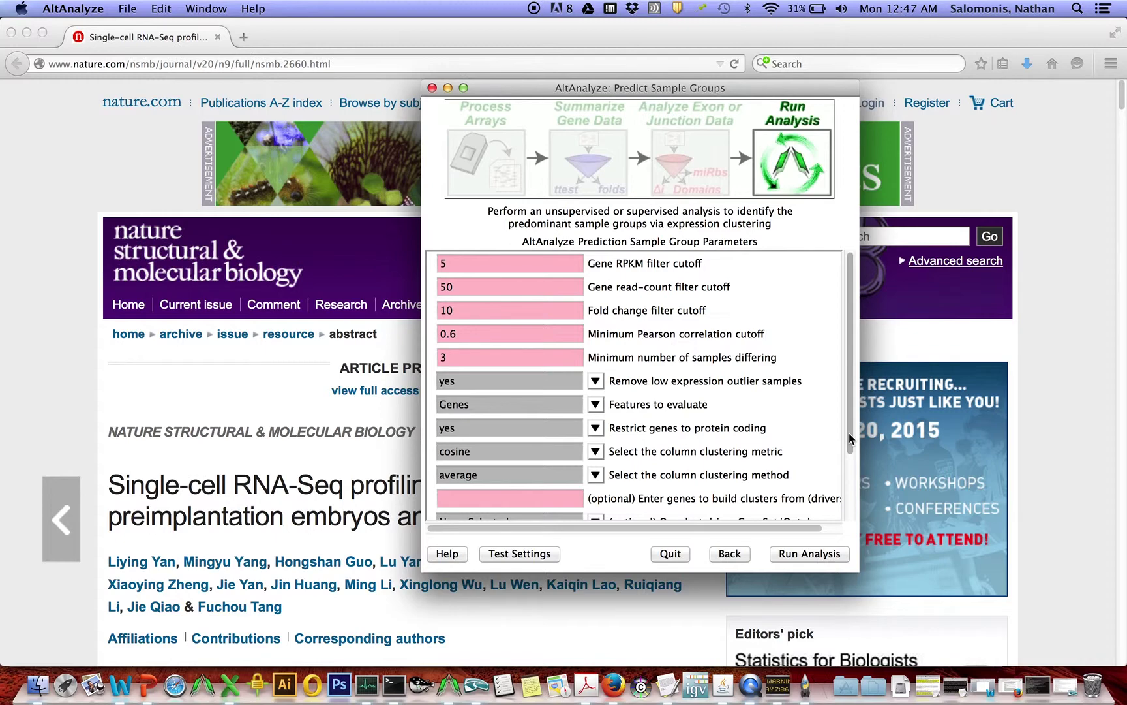
- Leave driver GeneSet/Ontology as None Selected, driver GeneSets unselected, cell cycle elimination at no
drag(849, 438, 829, 503)
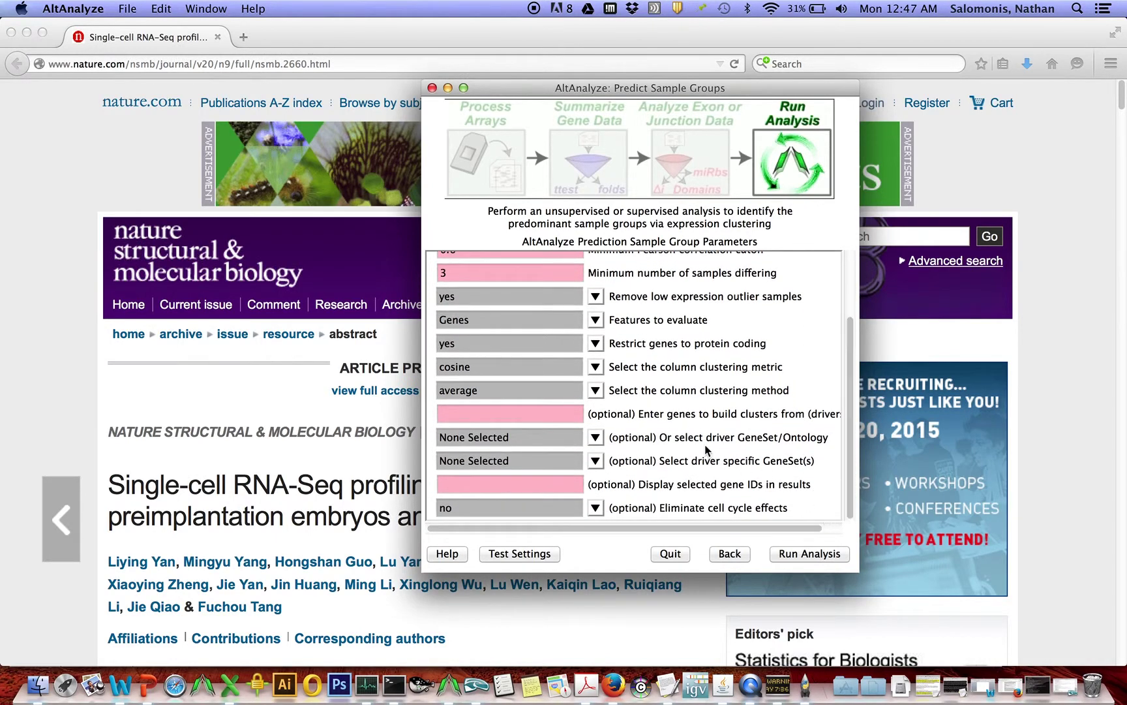
click(595, 438)
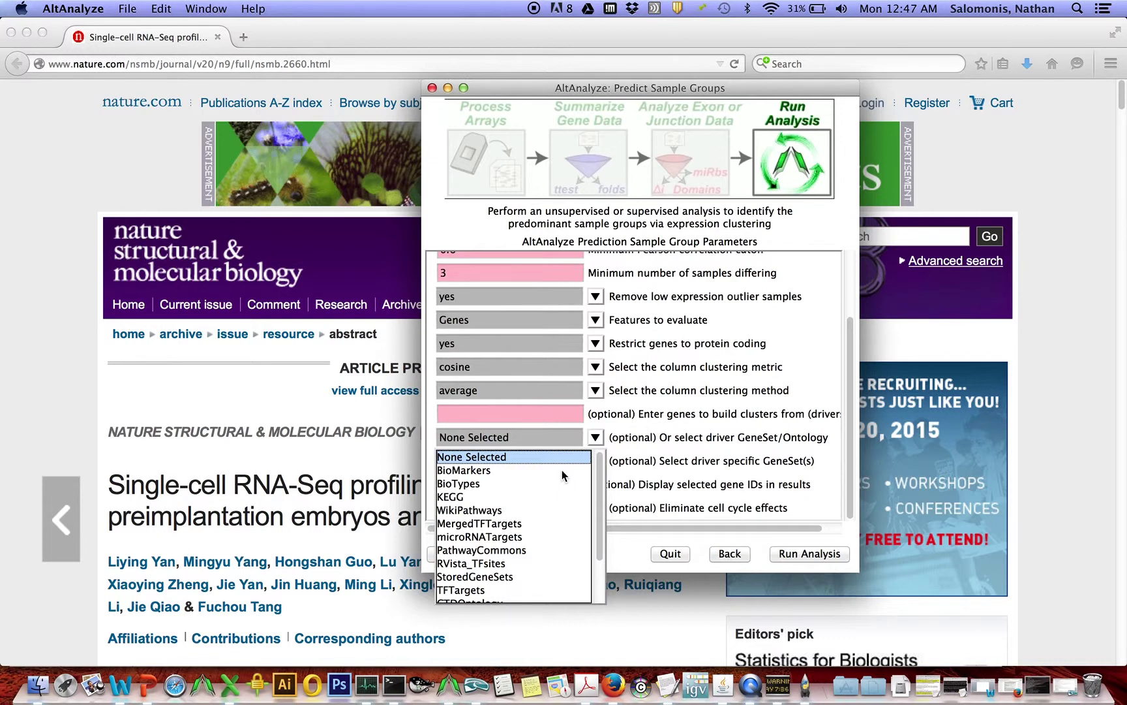
click(617, 476)
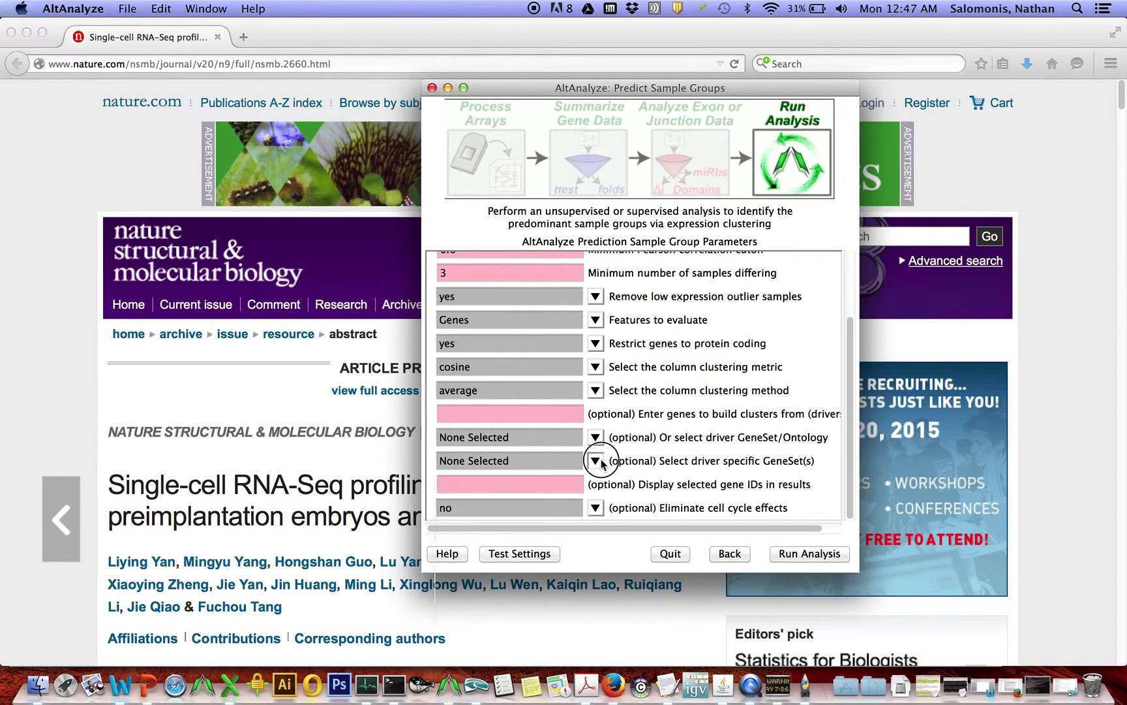
click(604, 462)
click(618, 462)
click(597, 508)
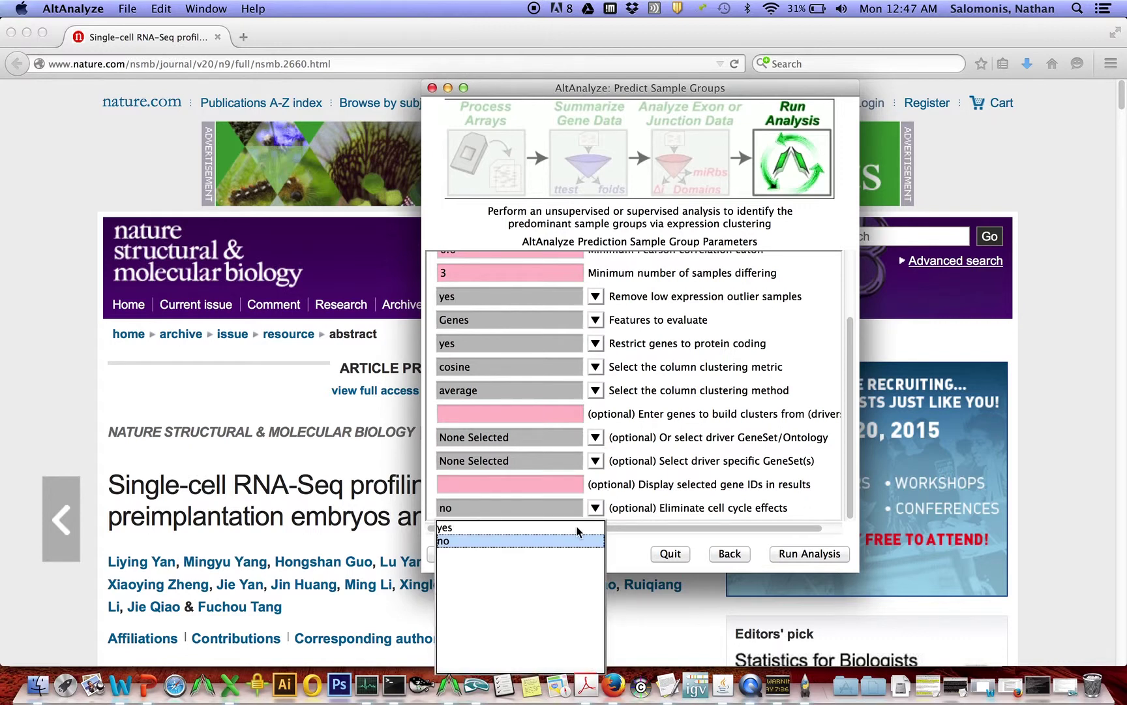
click(643, 509)
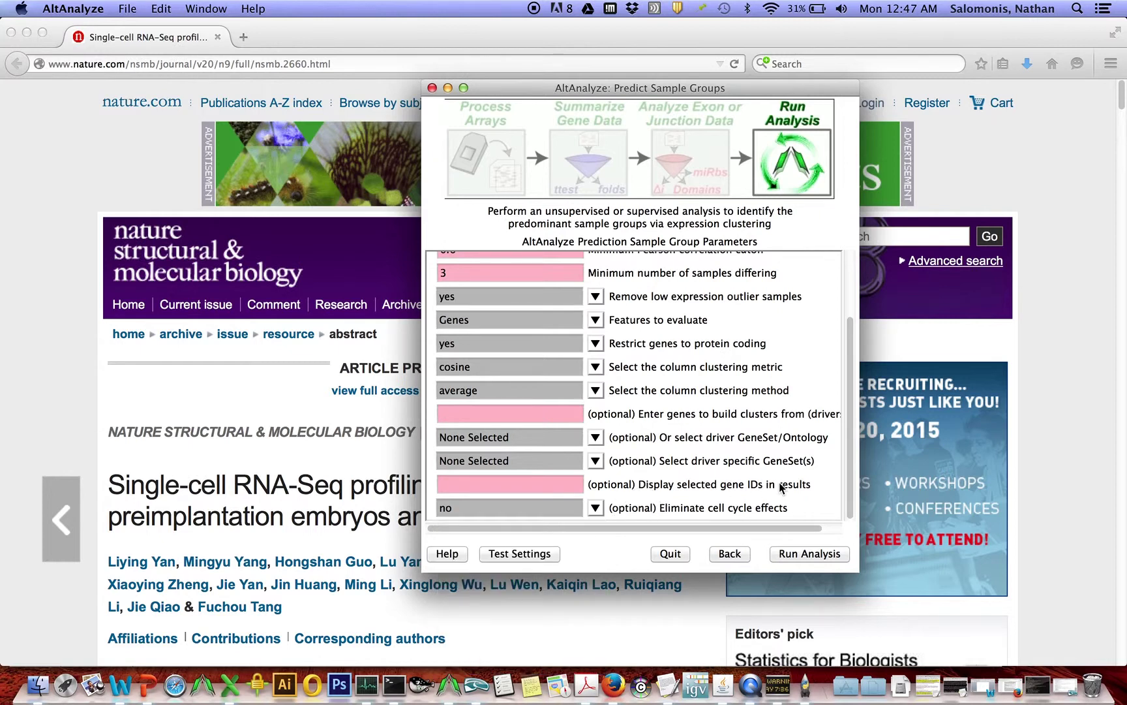
- Change the gene read-count filter cutoff from 50 to 0
click(853, 484)
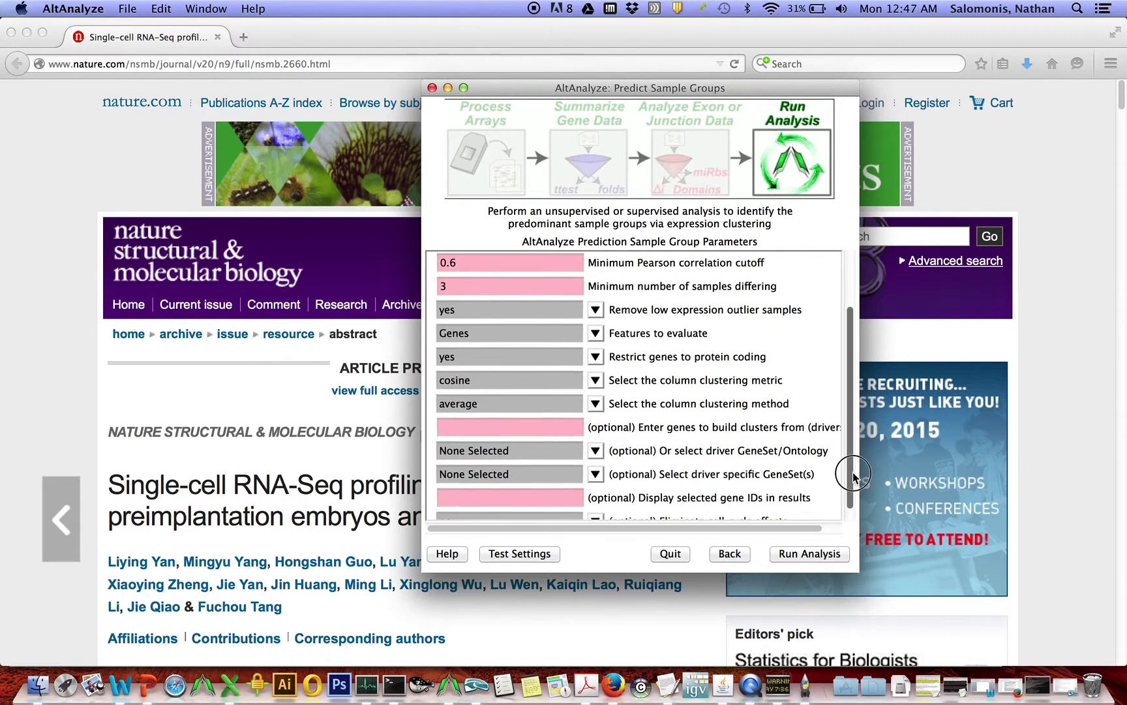
drag(853, 476, 845, 395)
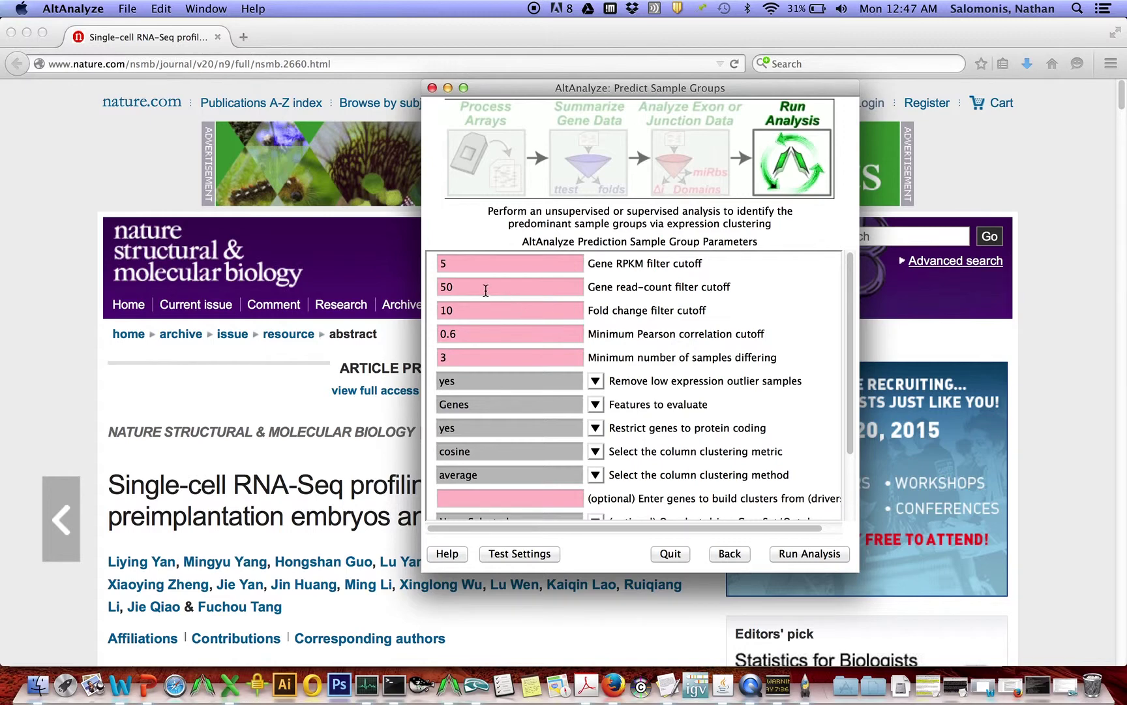
drag(486, 289, 434, 287)
text(5)
click(437, 287)
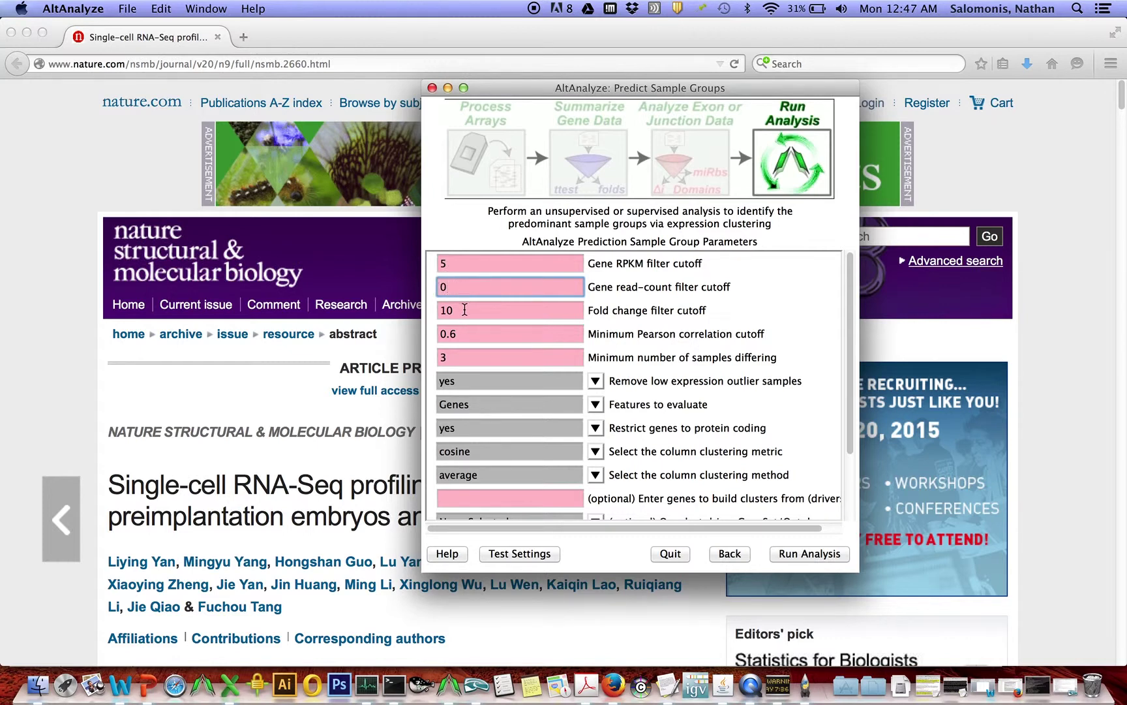
- Check the fold change, Pearson and minimum-samples cutoffs, then run the group prediction
click(444, 311)
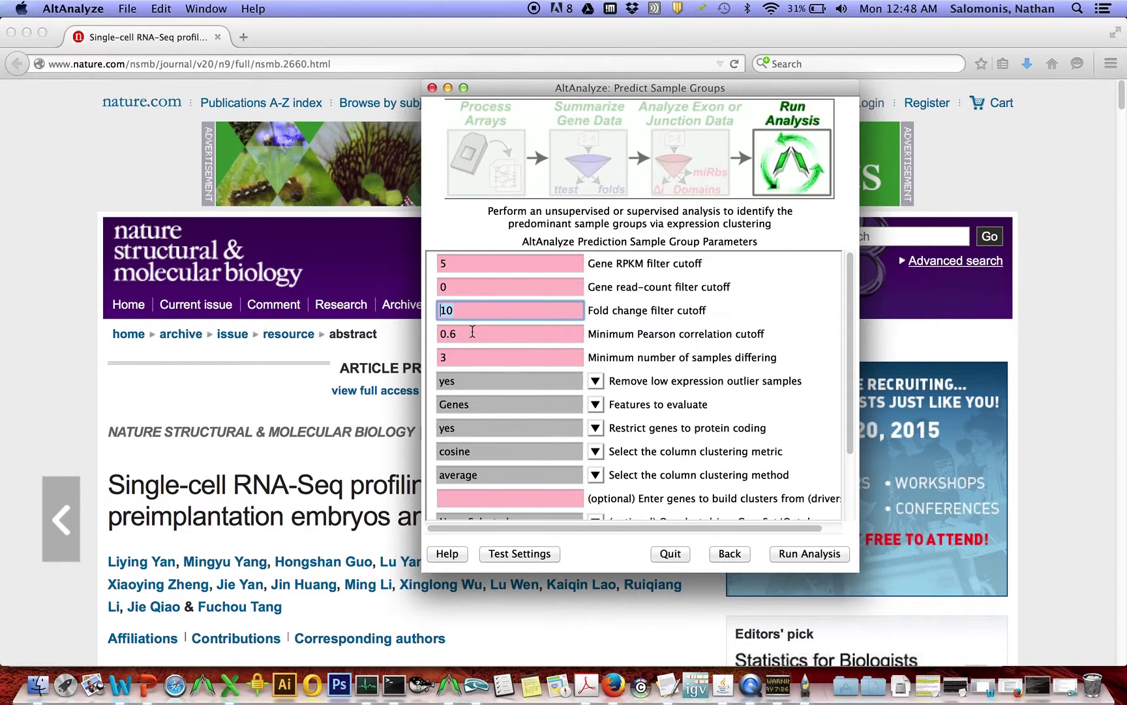
click(450, 335)
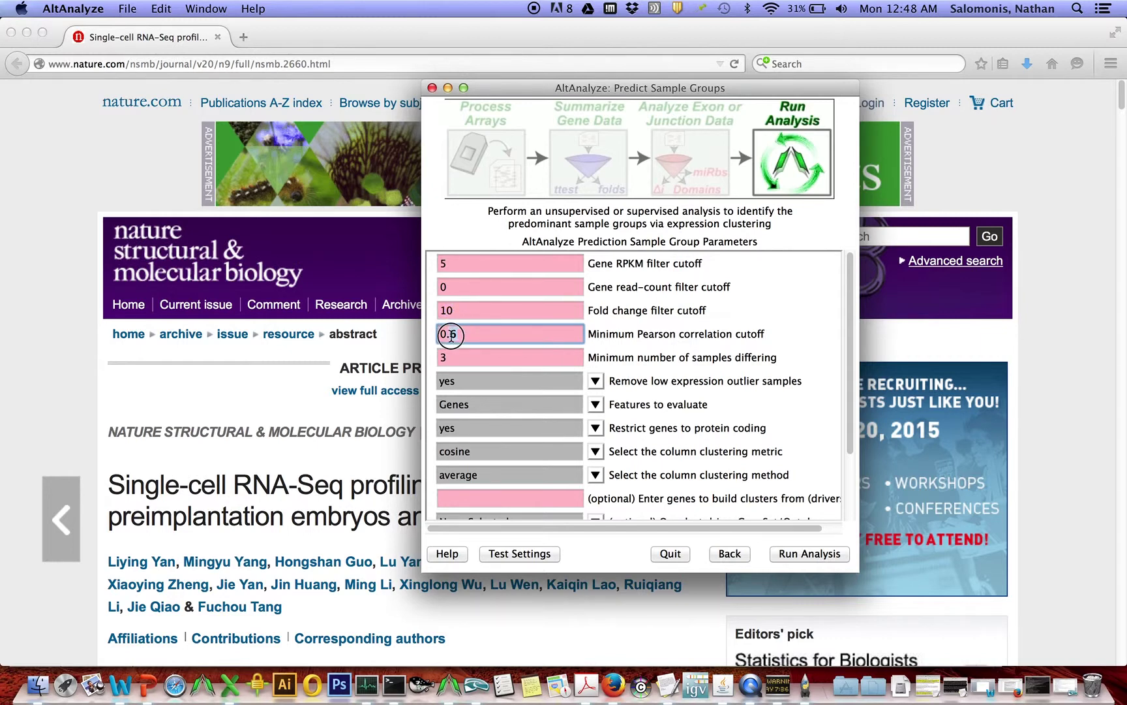
drag(451, 335, 465, 334)
click(449, 358)
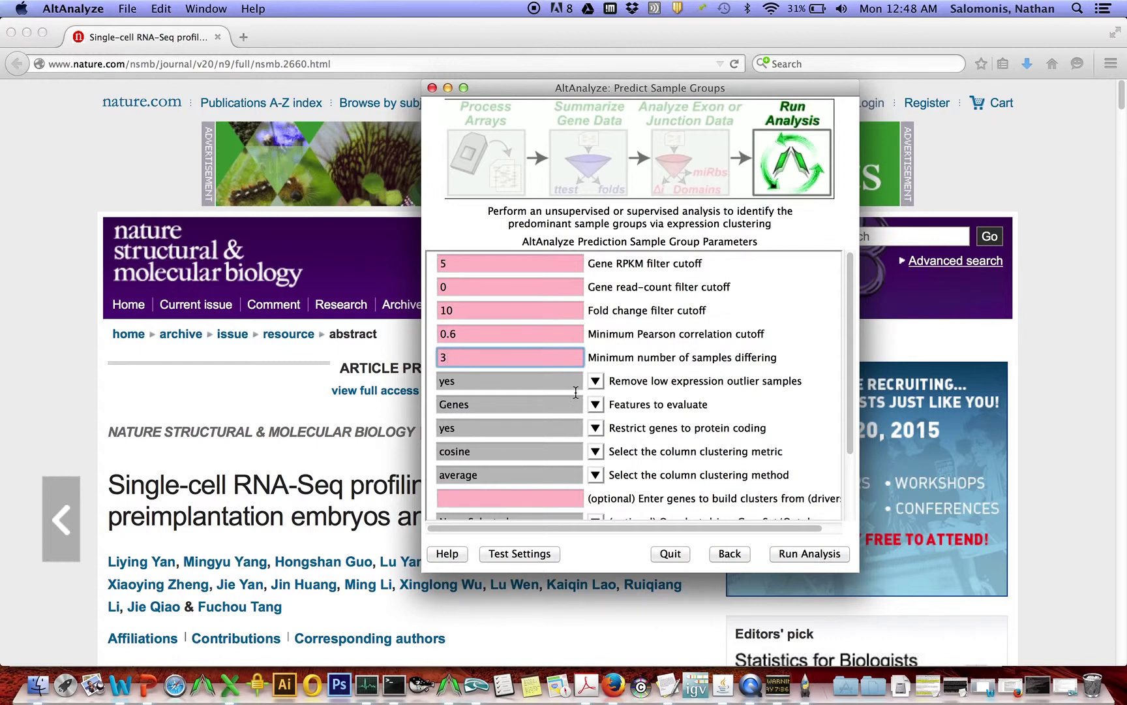
click(801, 554)
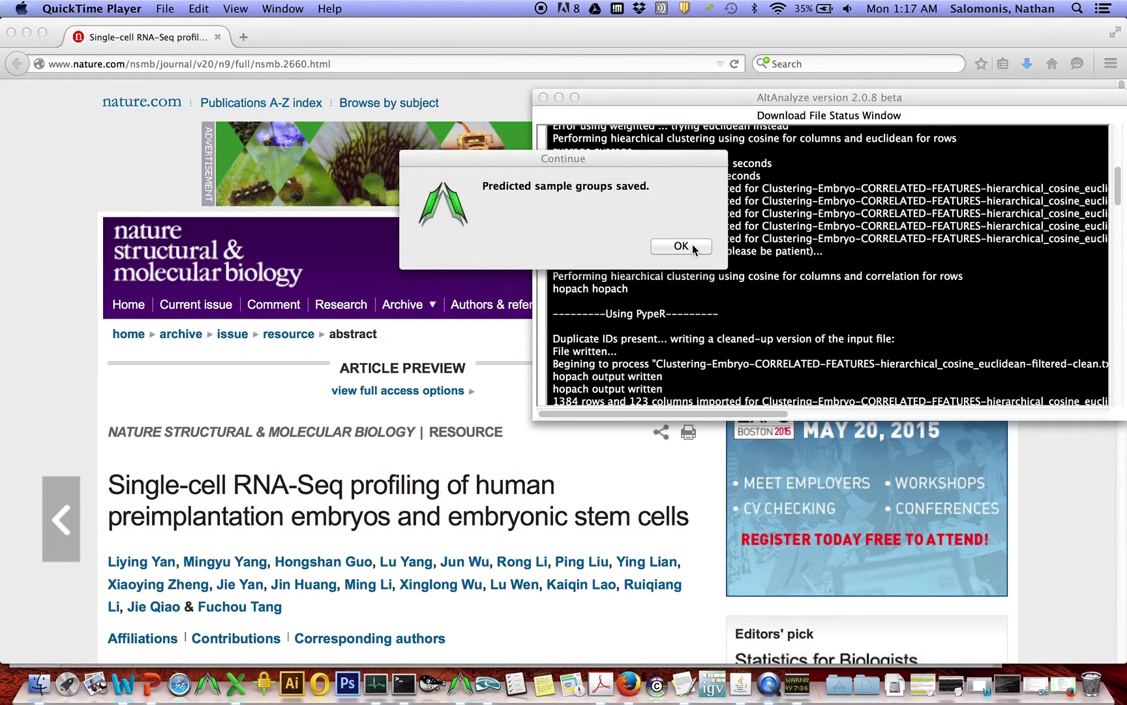
- Acknowledge the saved predicted groups and open the clusters 1 heatmap
click(693, 246)
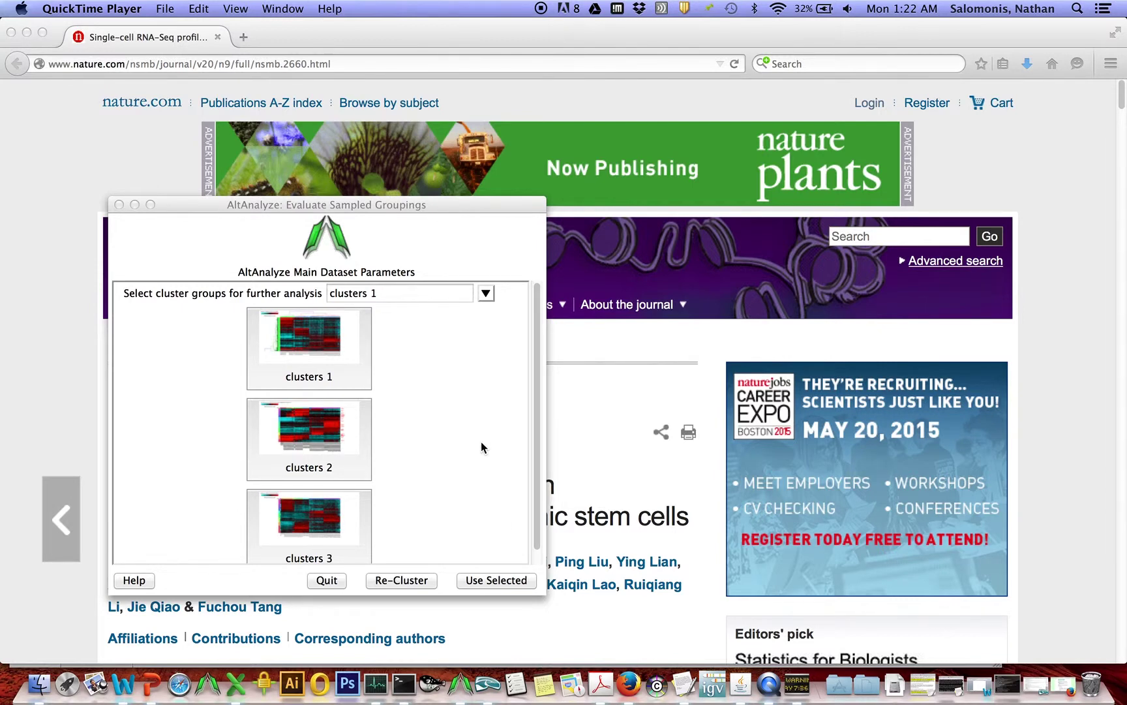
click(487, 295)
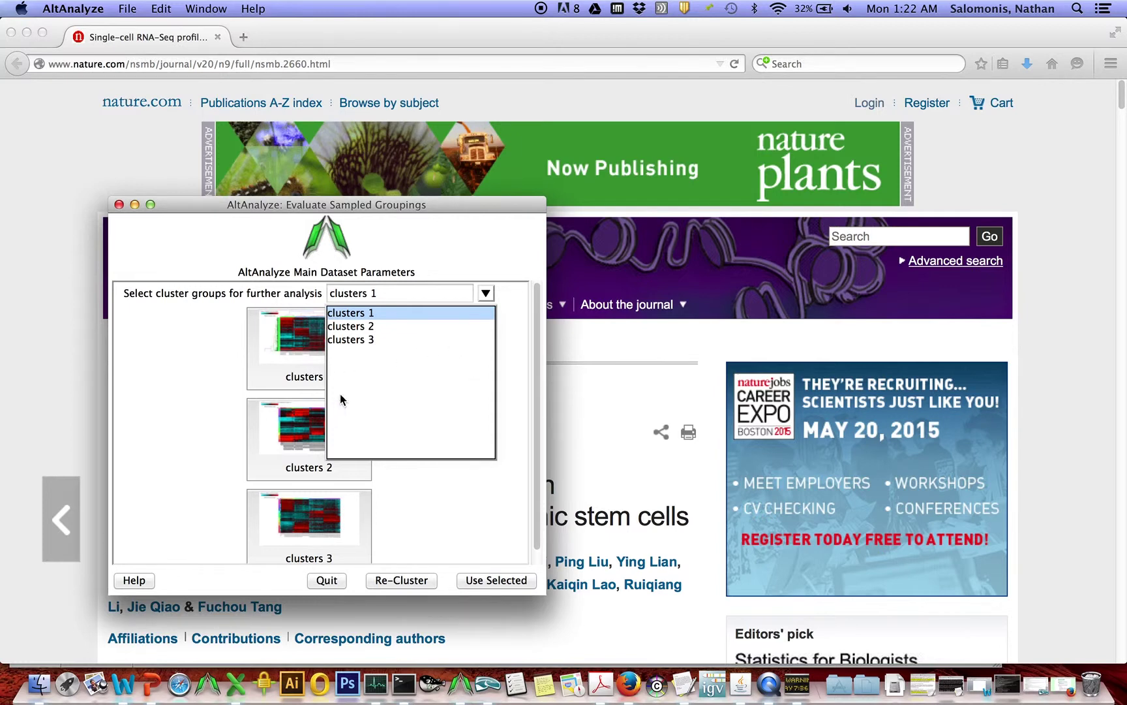
click(413, 490)
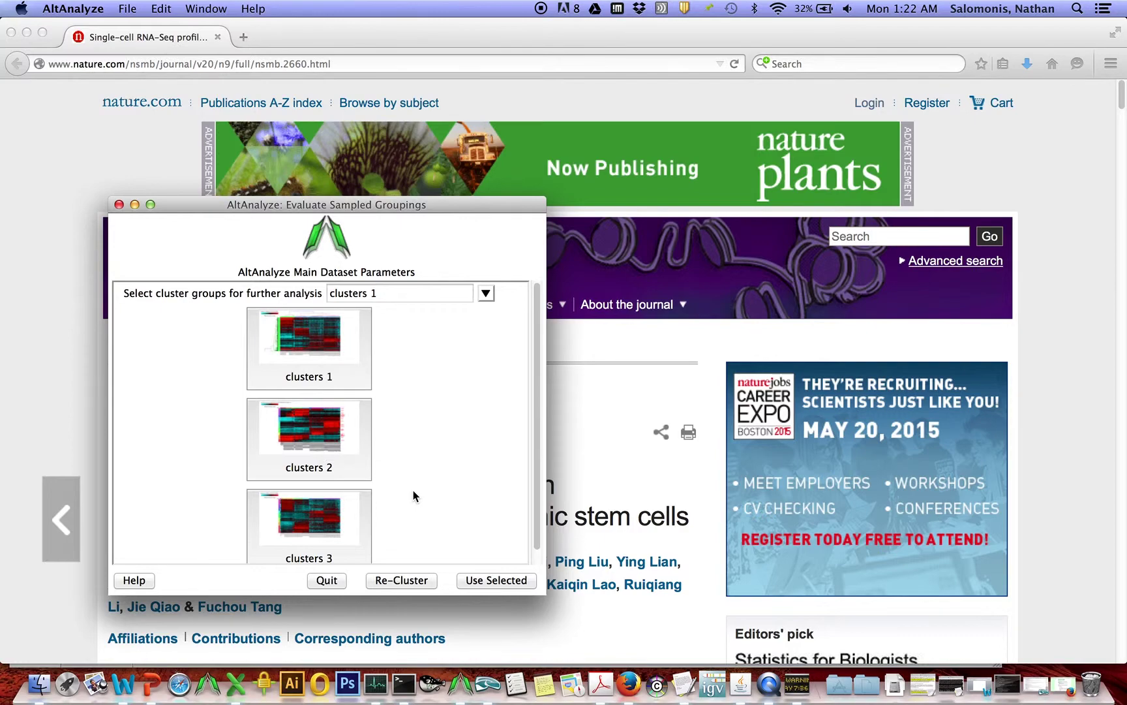
click(348, 366)
- View the clusters 1 Embryo heatmap enlarged, then close it
click(247, 225)
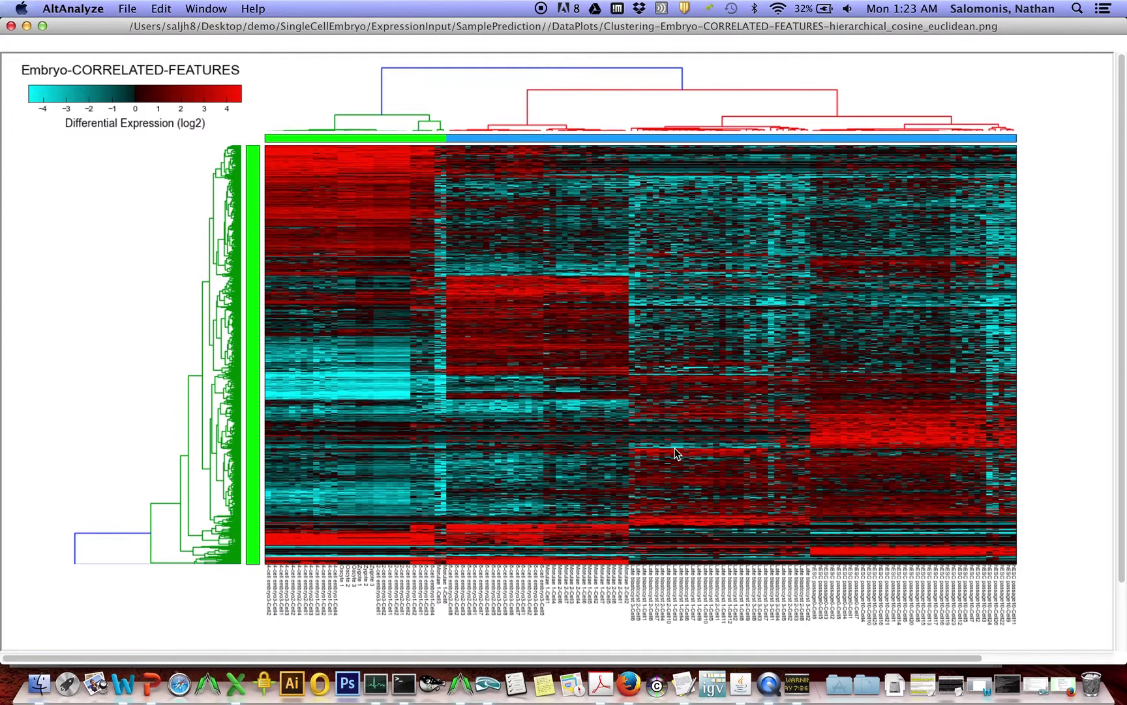
click(10, 26)
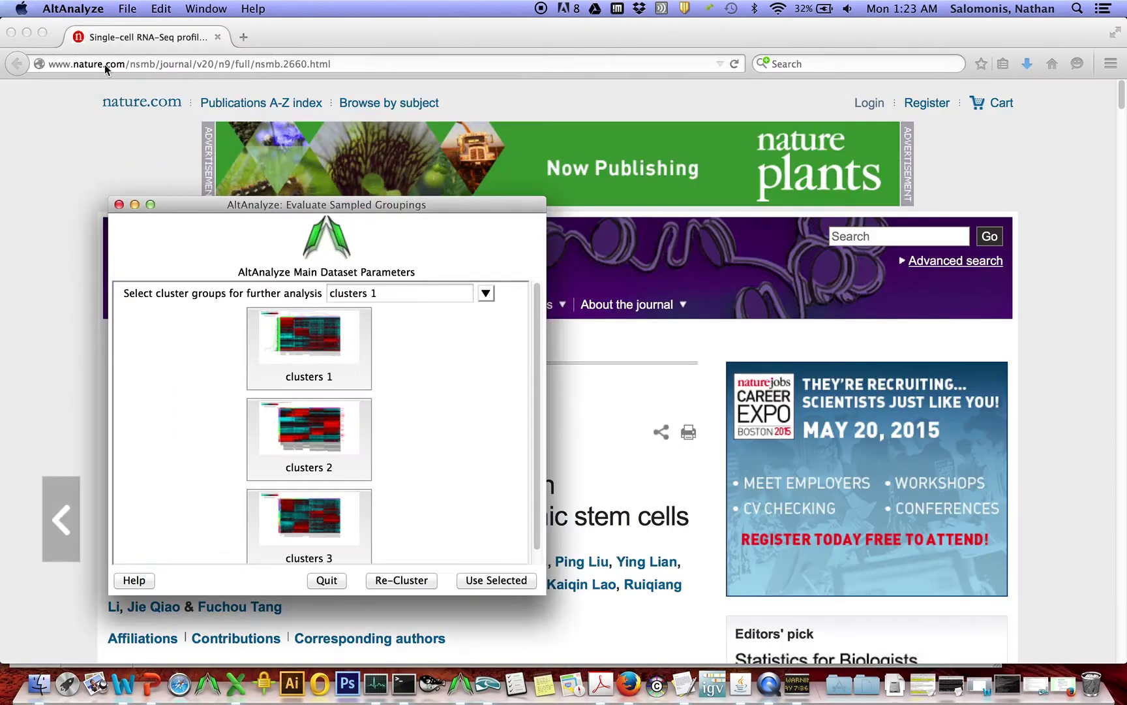
click(335, 509)
drag(332, 225, 146, 42)
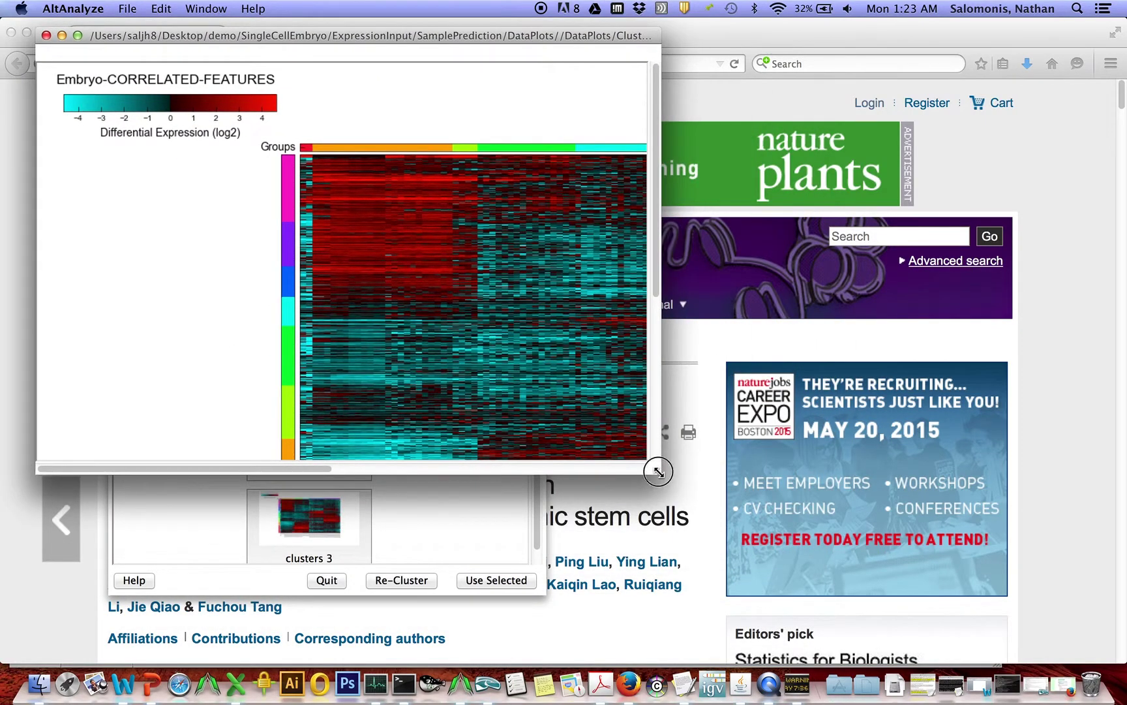
drag(658, 472, 1080, 639)
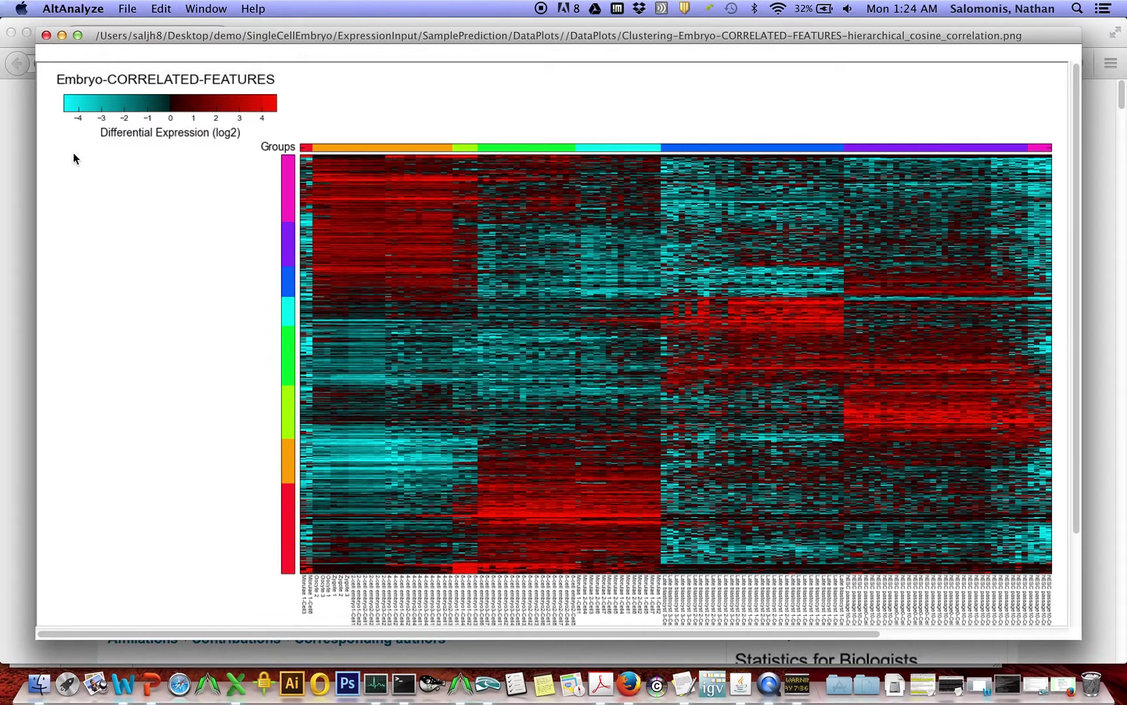
click(46, 35)
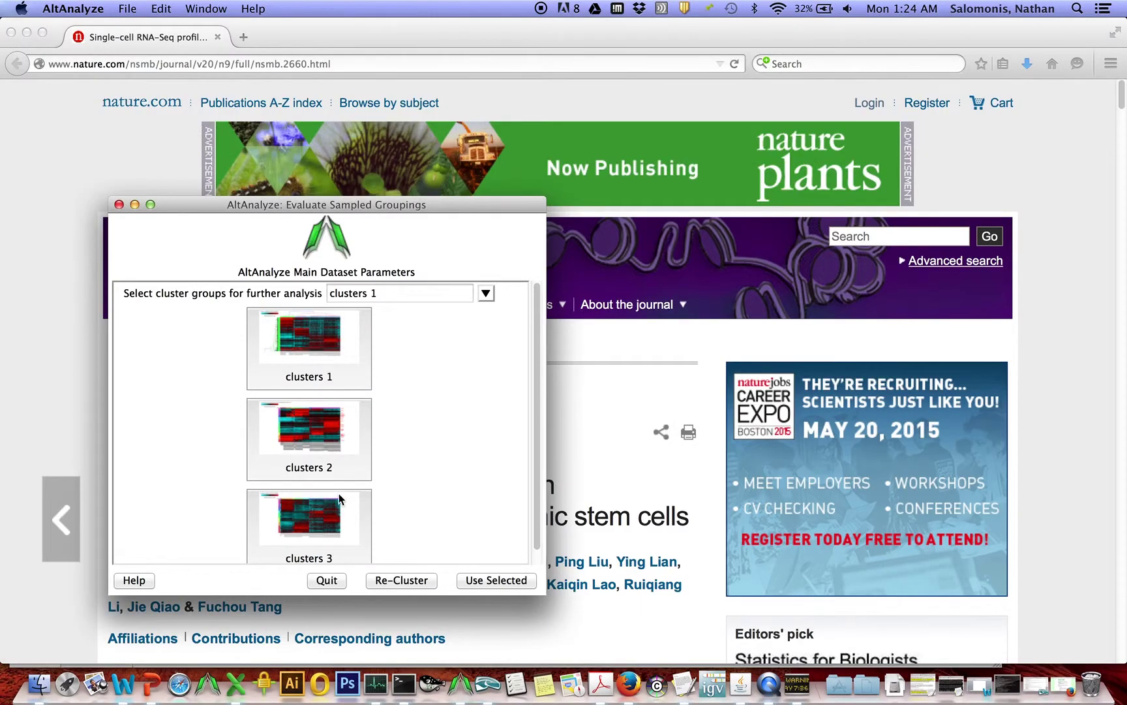
- Open the Embryo clusters 2 heatmap labelled with guide genes such as KLHL23, DPPA4 and NEK6
click(335, 444)
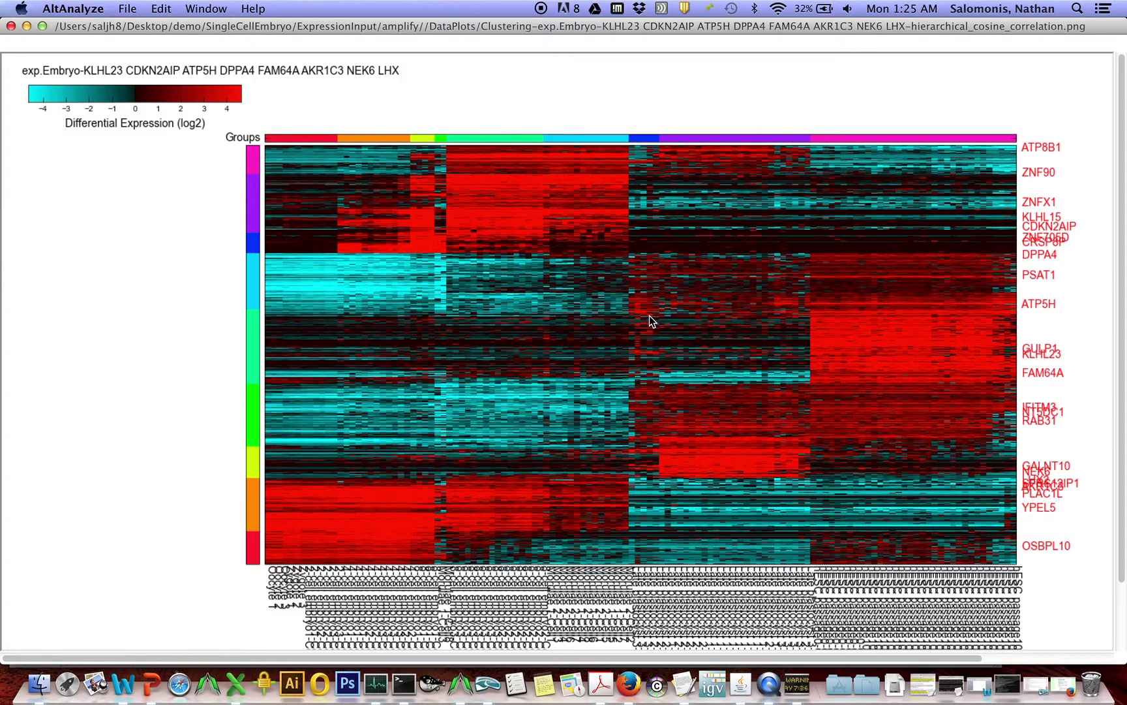
- Close the heatmap, select the 'clusters 2' grouping and start re-clustering from it
click(10, 26)
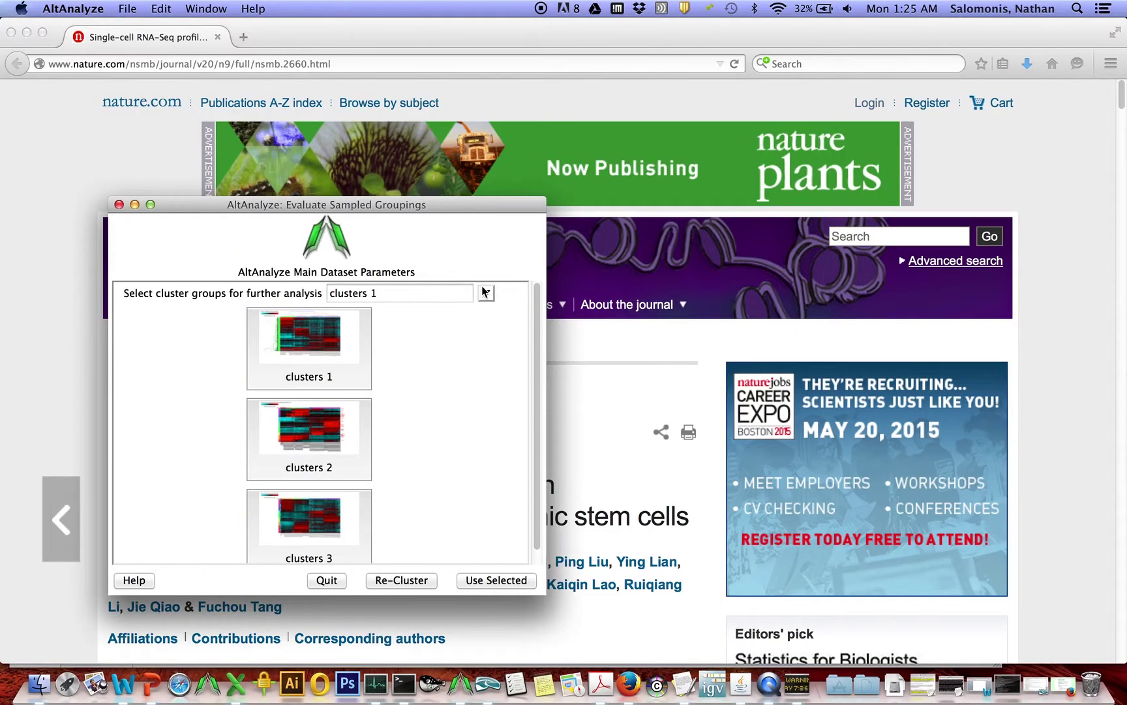
click(486, 293)
click(434, 322)
click(401, 580)
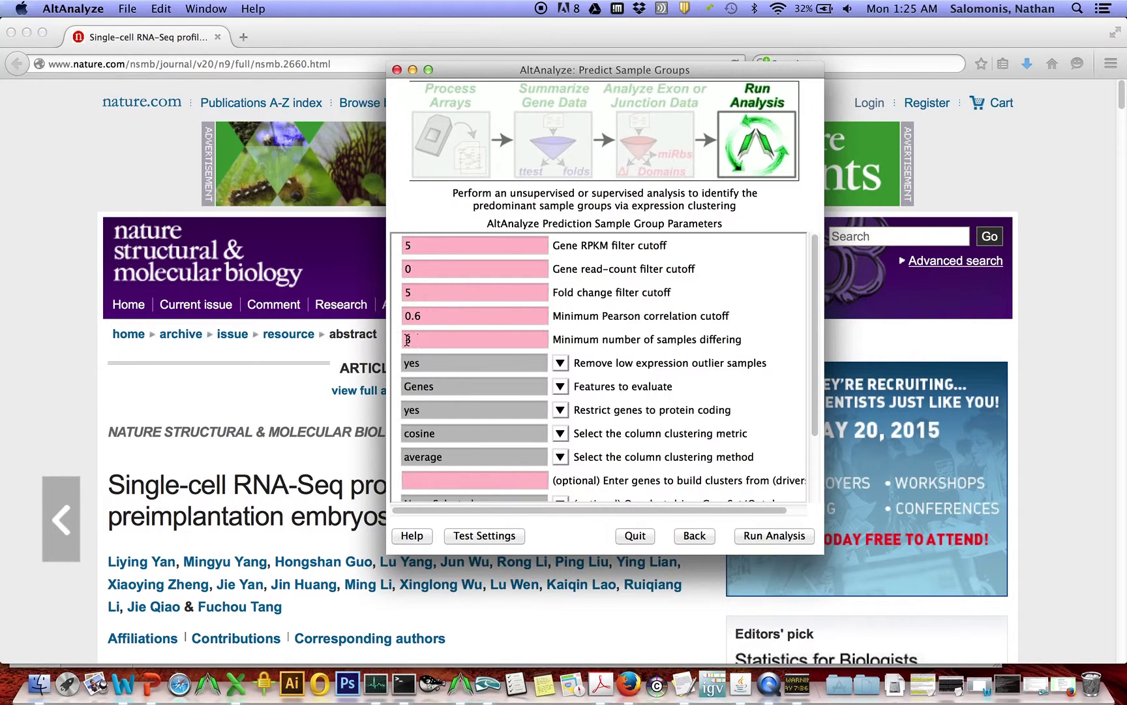
- Set cell cycle effect elimination to yes for the re-clustering run
scroll(797, 378, down, 5)
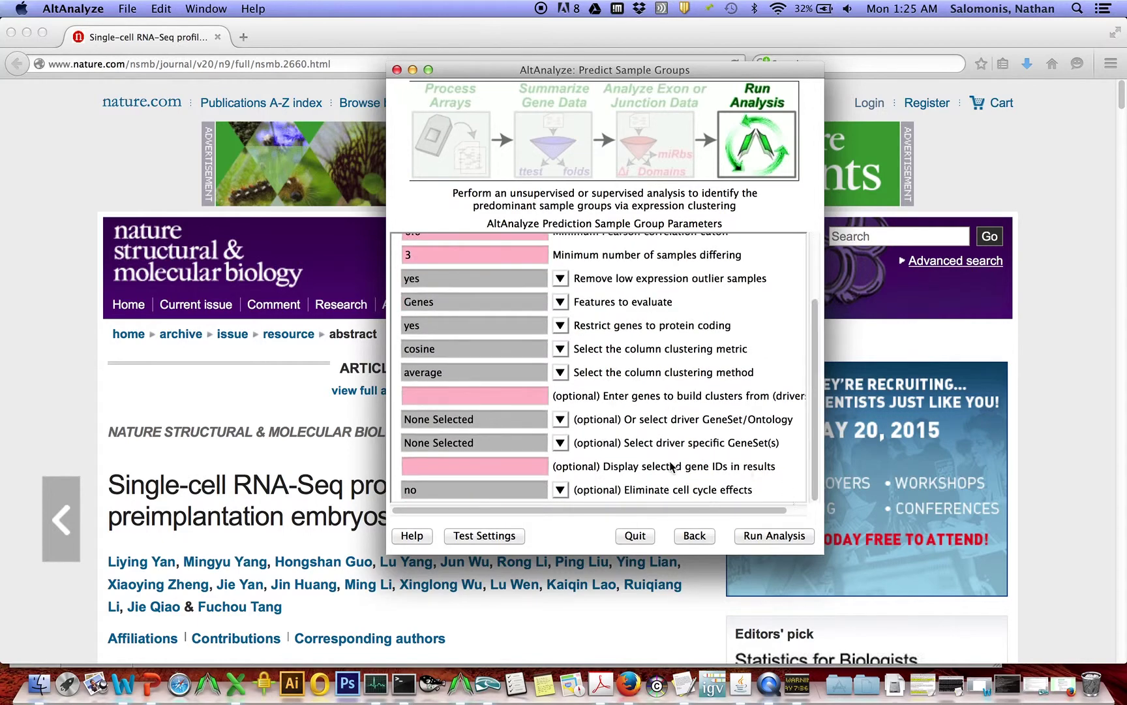
click(560, 489)
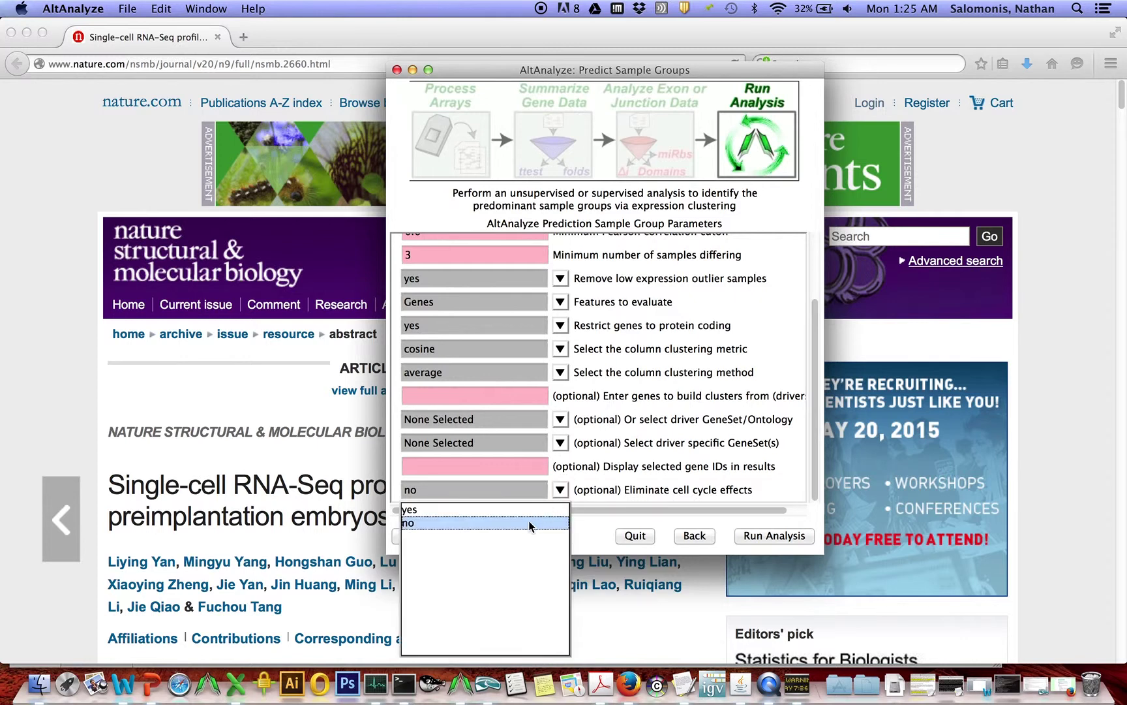
click(539, 507)
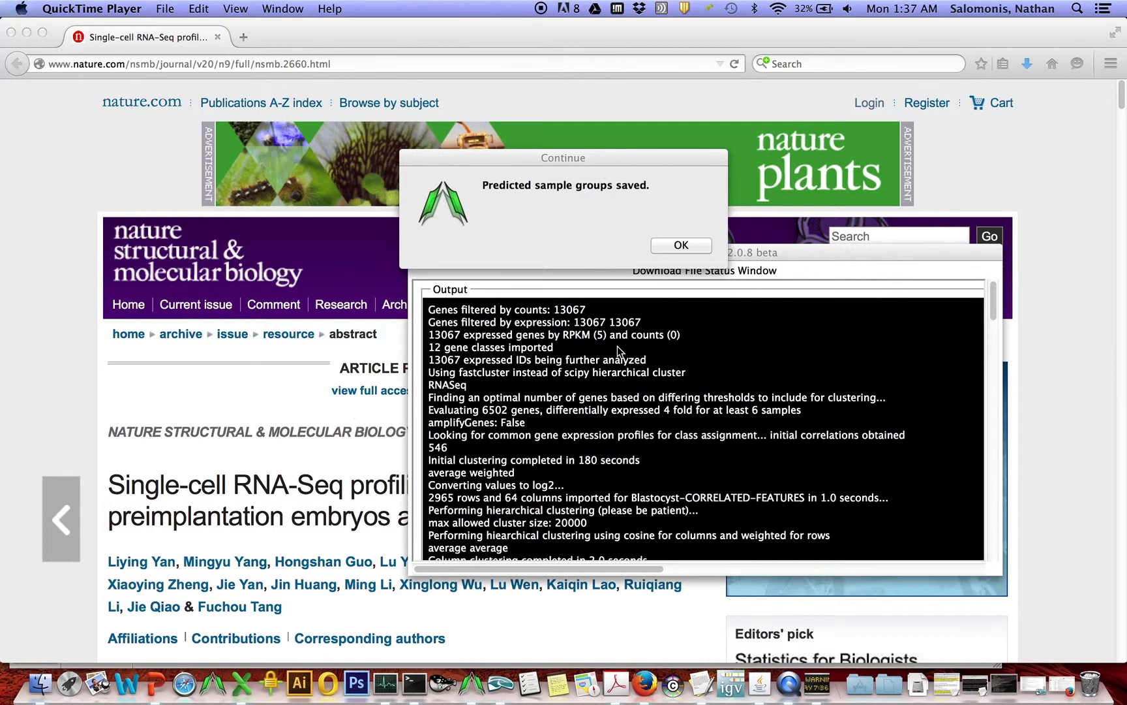
- Dismiss the predicted-groups notice and view the Blastocyst clusters 1 heatmap enlarged to near full screen
click(688, 250)
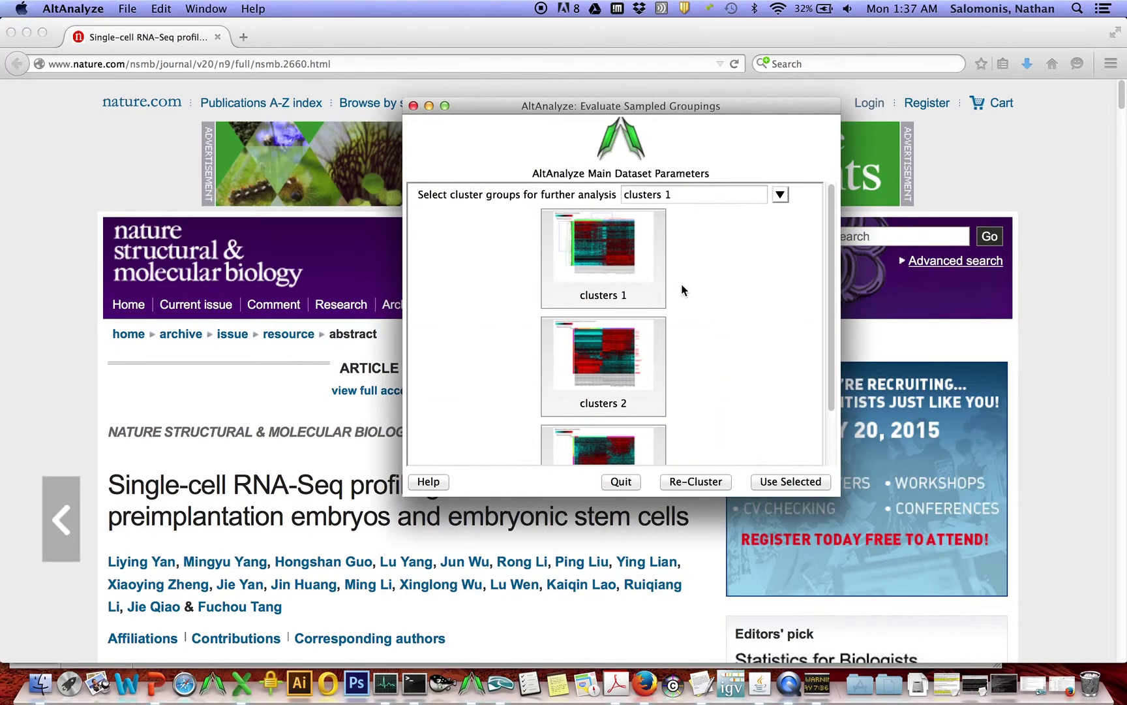
click(631, 261)
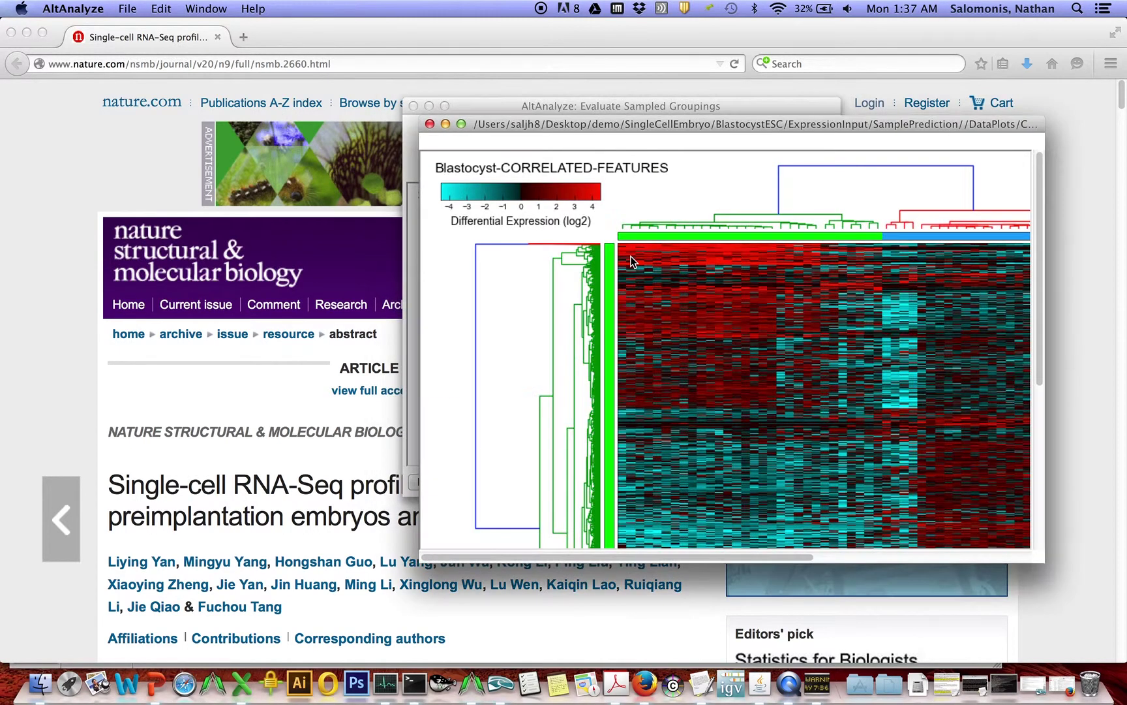
double_click(461, 122)
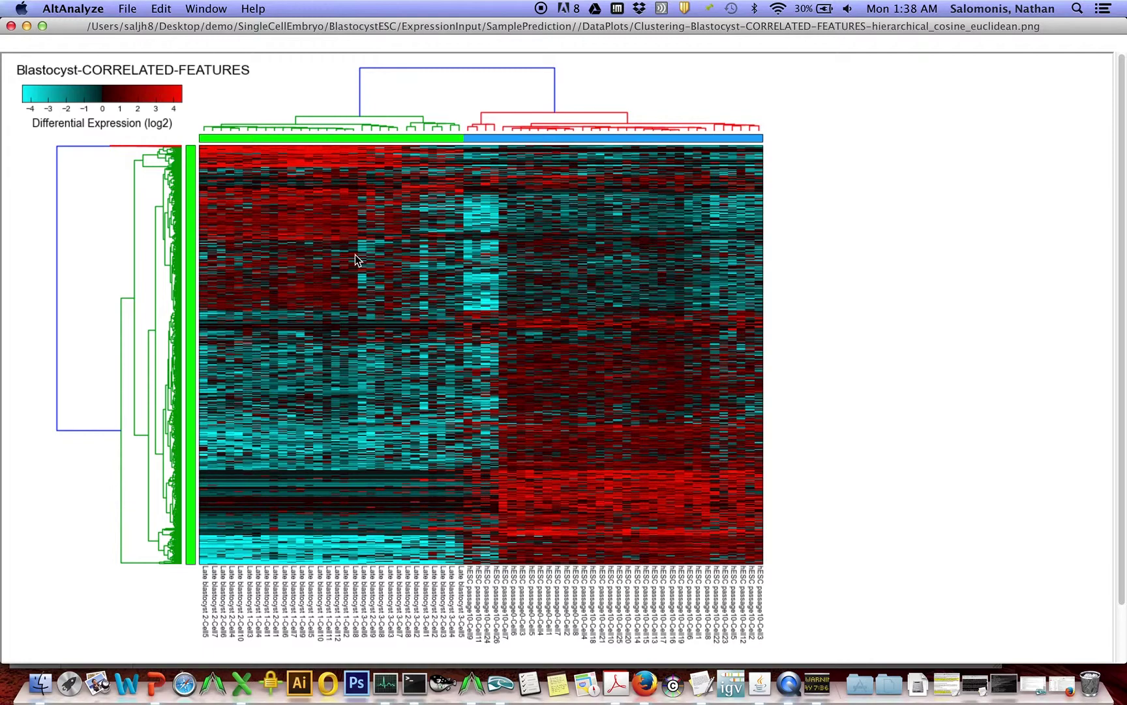
- Replace the clusters 1 heatmap with the full-screen Blastocyst clusters 2 heatmap showing PTPRZ1 and FGF2
click(11, 26)
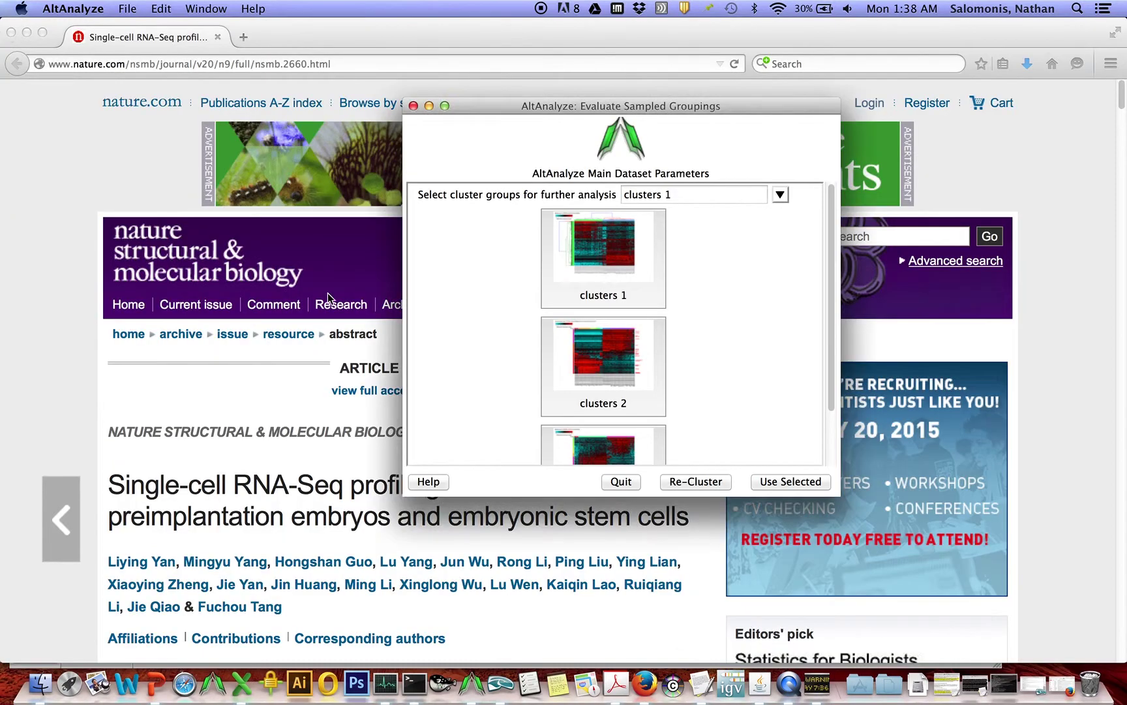
click(598, 355)
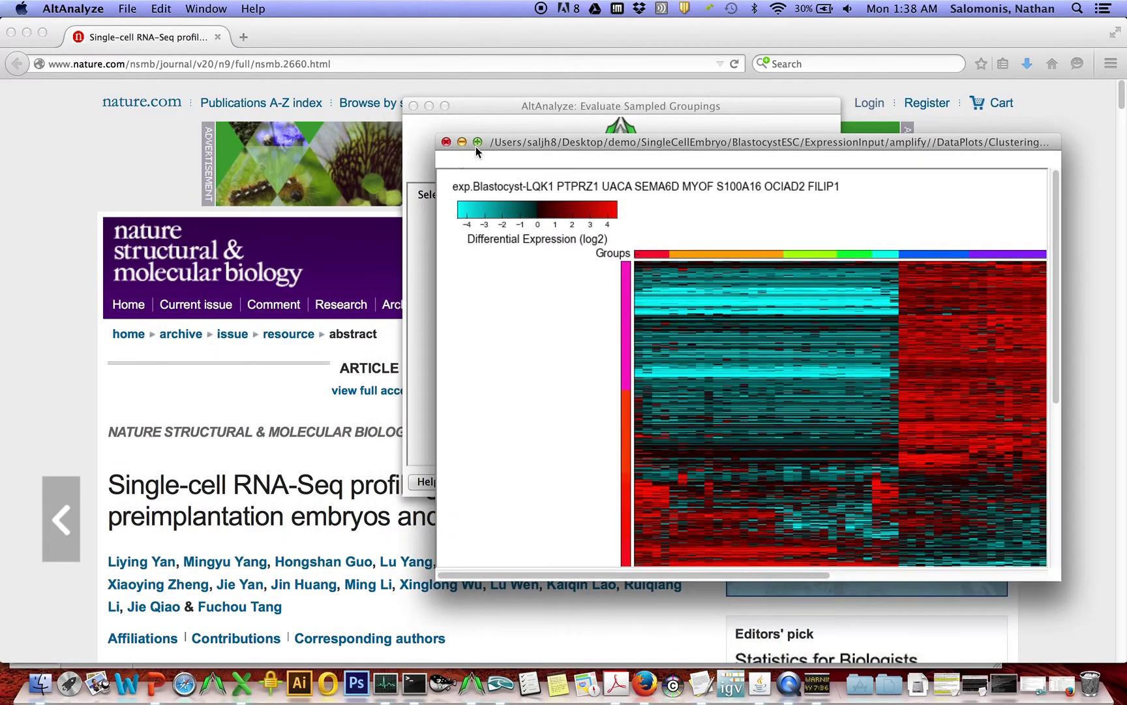
click(477, 142)
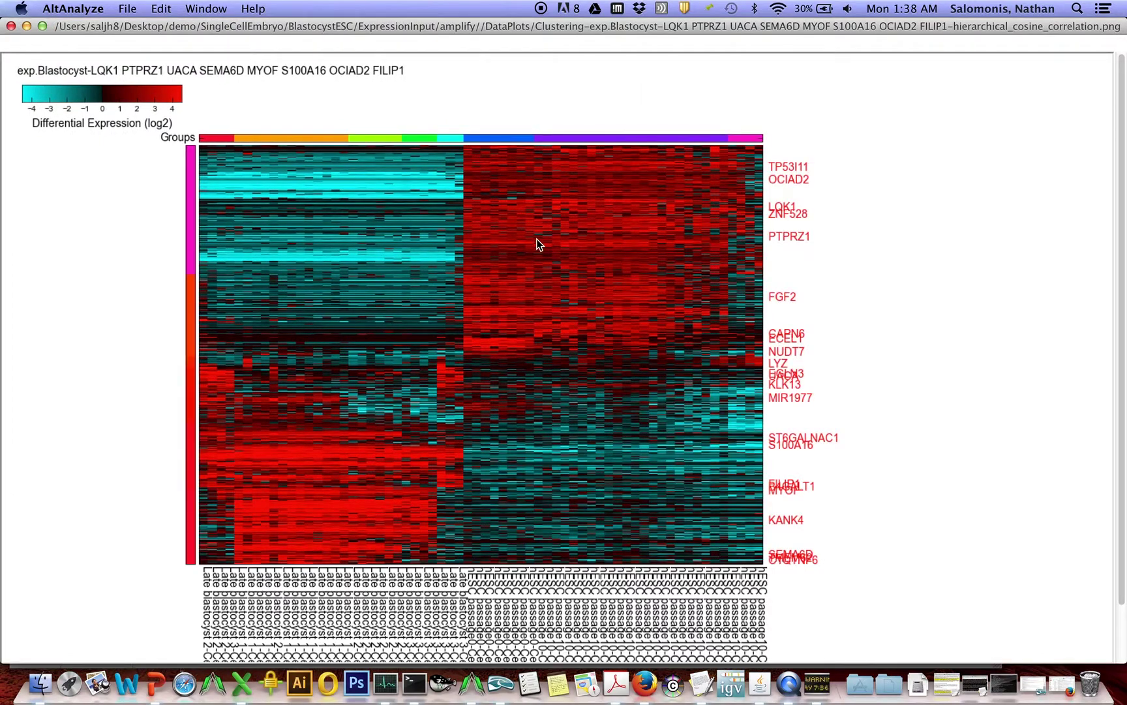